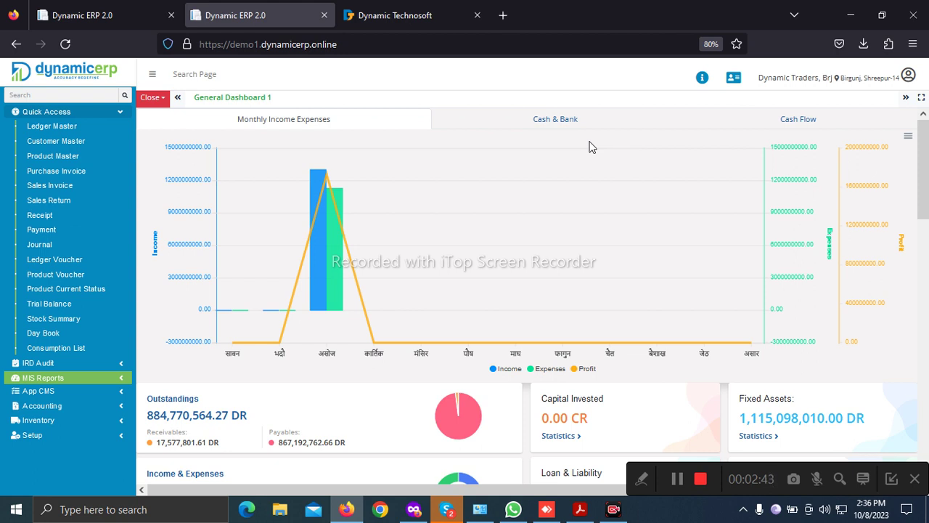
Open the Ledger Master form and name the new ledger "Telephone Charges a/c"
left_click(71, 130)
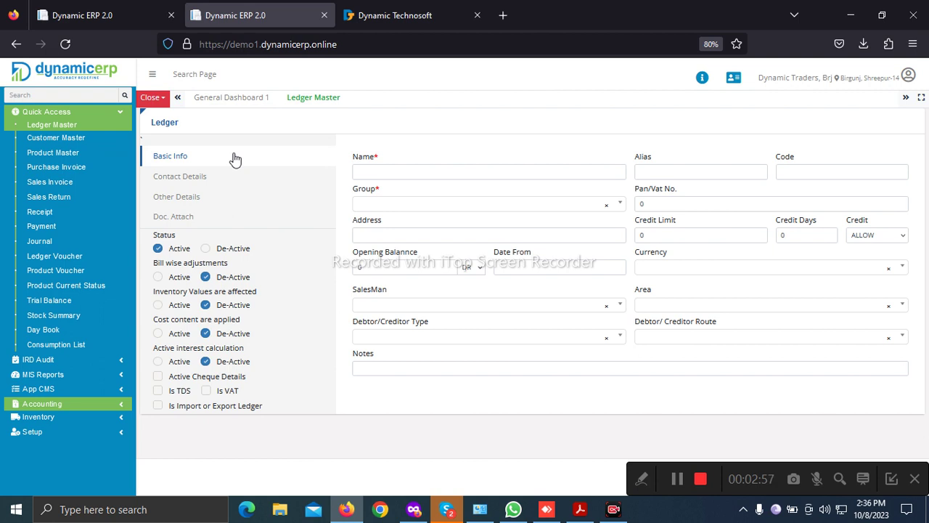
left_click(407, 168)
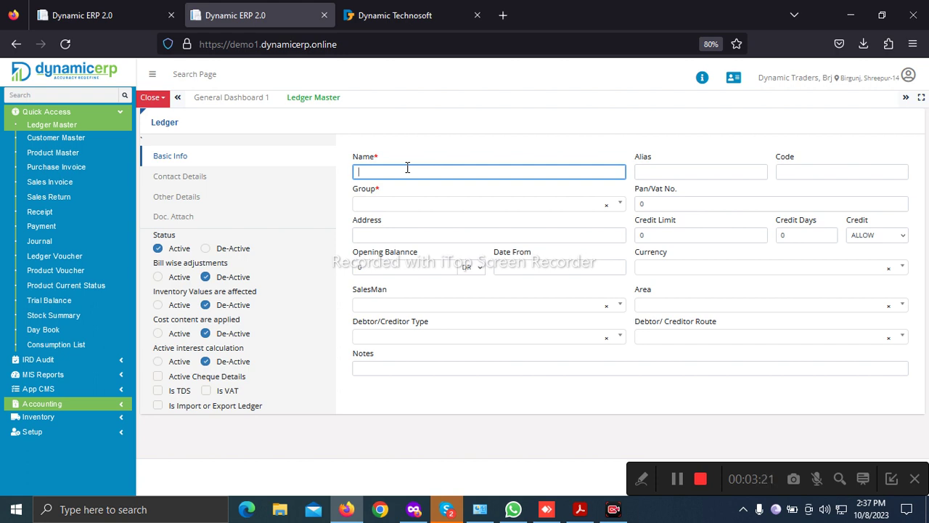
type("Tel")
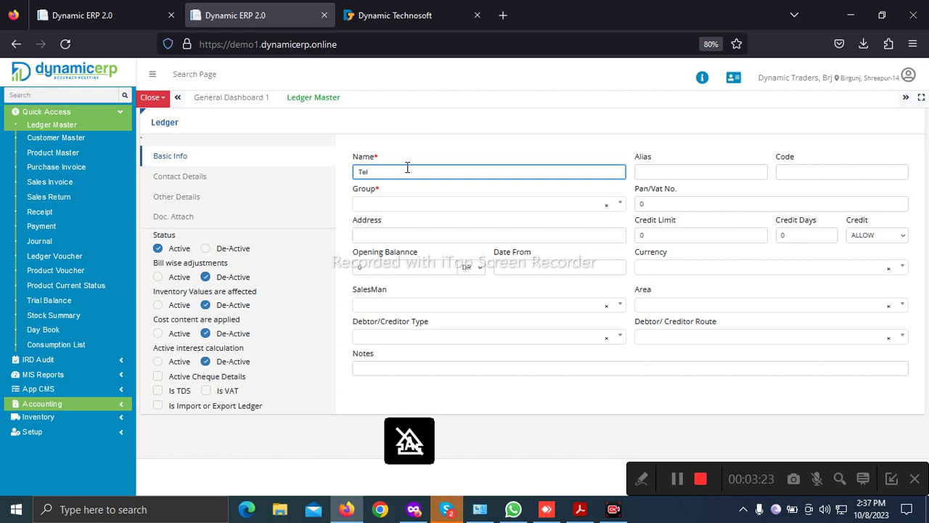
type("ephone Charges a/c")
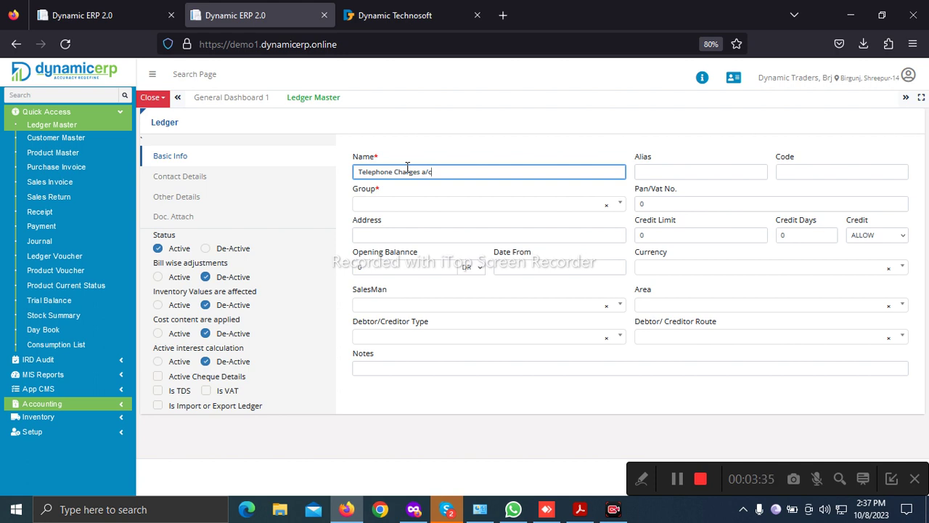
Leave the ledger's alias blank and re-enter its code as T0034
left_click(666, 170)
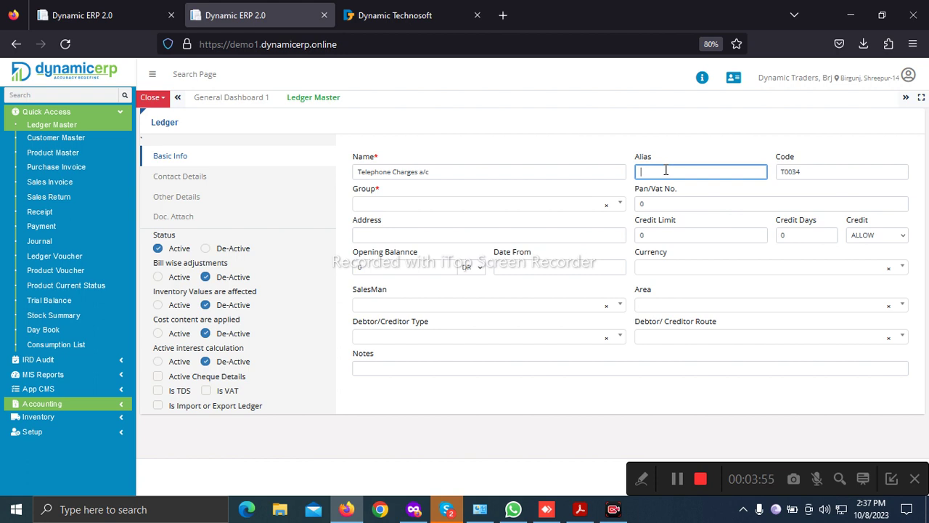
left_click(832, 172)
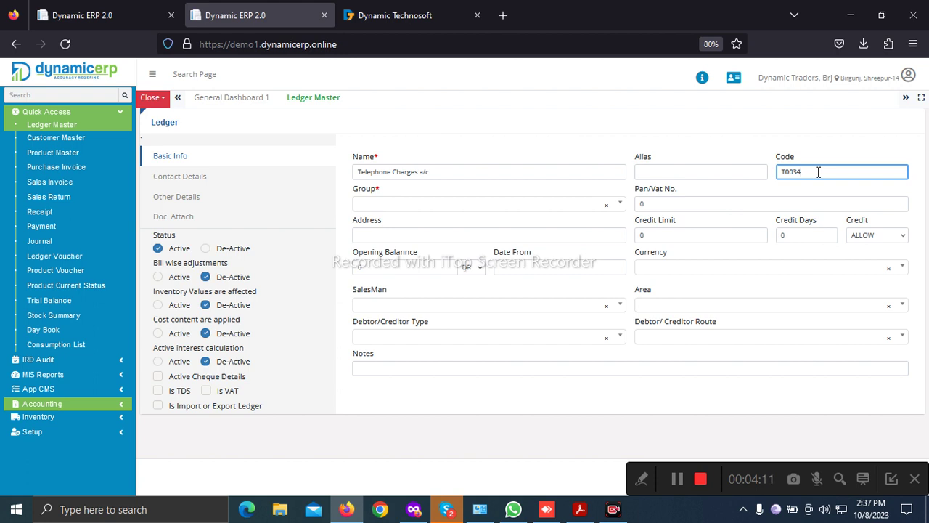
key("BackSpace")
key("BackSpace")
type("34")
Assign the Telephone Charges ledger to the Indirect Expenses group
left_click(426, 205)
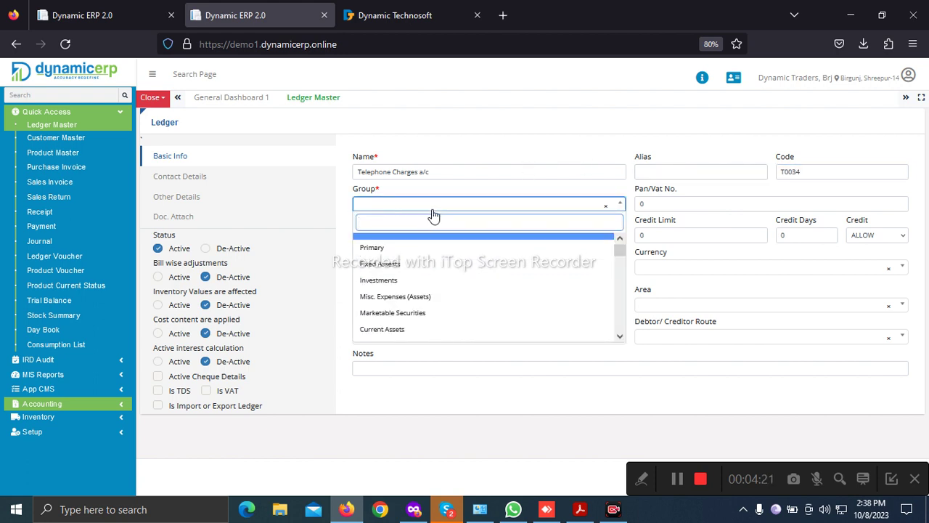
mouse_move(620, 248)
left_mouse_down()
mouse_move(622, 314)
mouse_move(617, 234)
left_mouse_up()
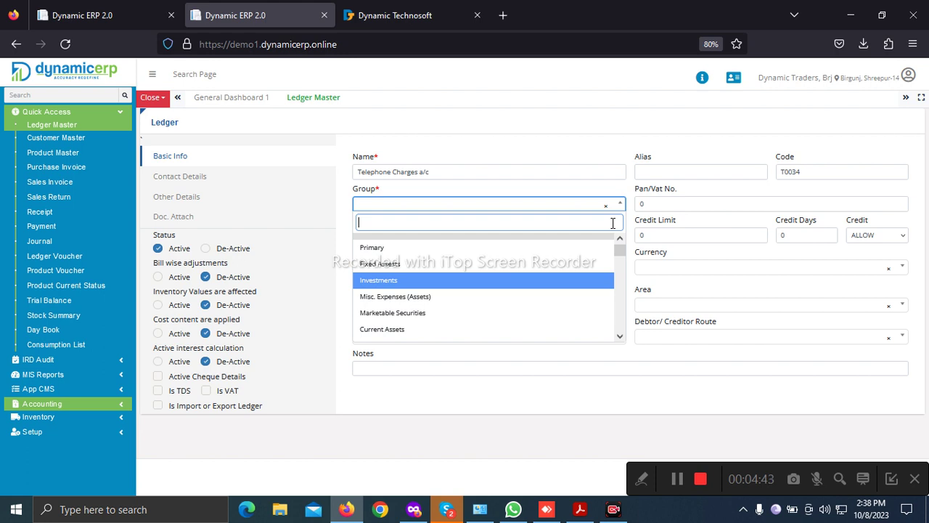
type("indi")
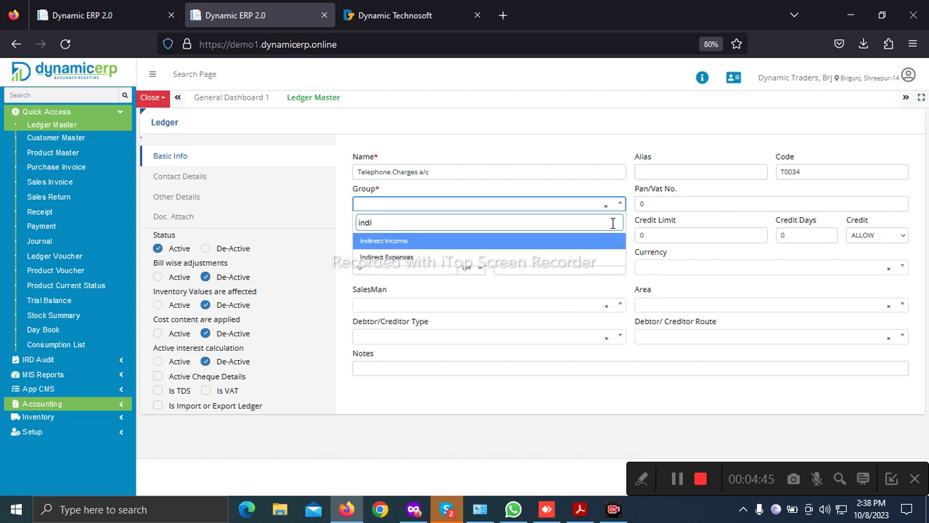
left_click(409, 258)
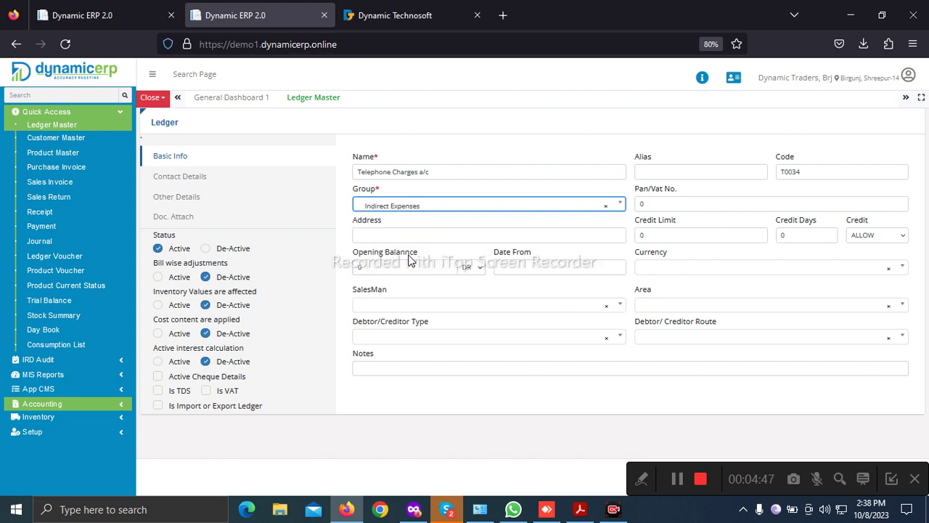
left_click(449, 219)
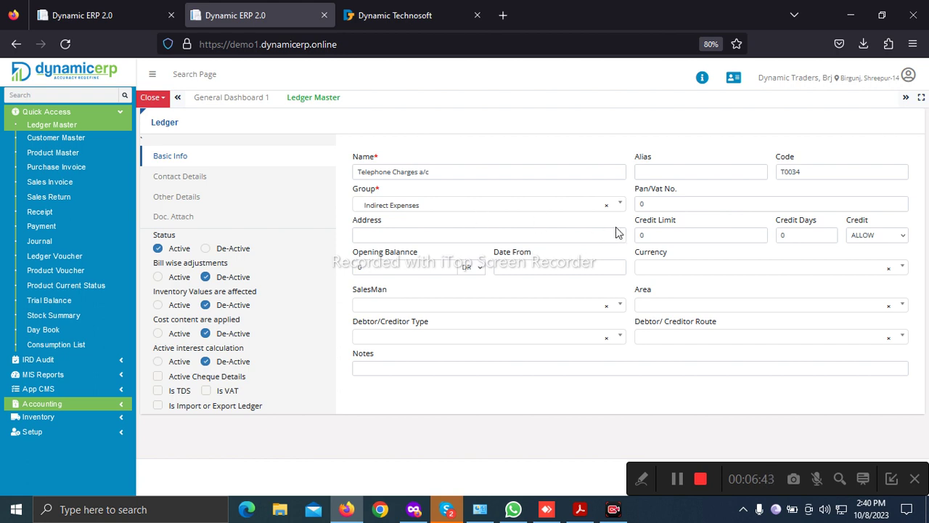
Examine the ledger's Pan/Vat No., Address, Opening Balance and Date From fields, including the debit and credit choices
left_click(670, 203)
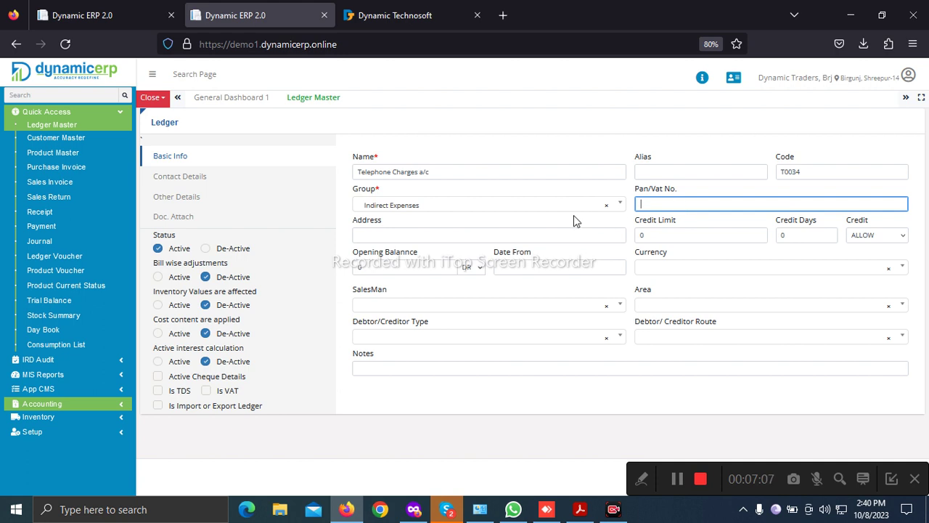
left_click(517, 232)
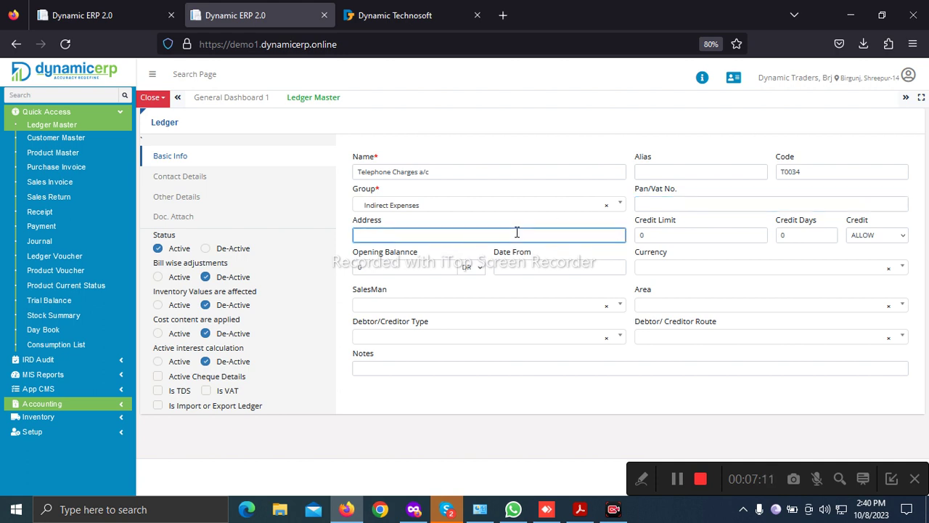
left_click(427, 267)
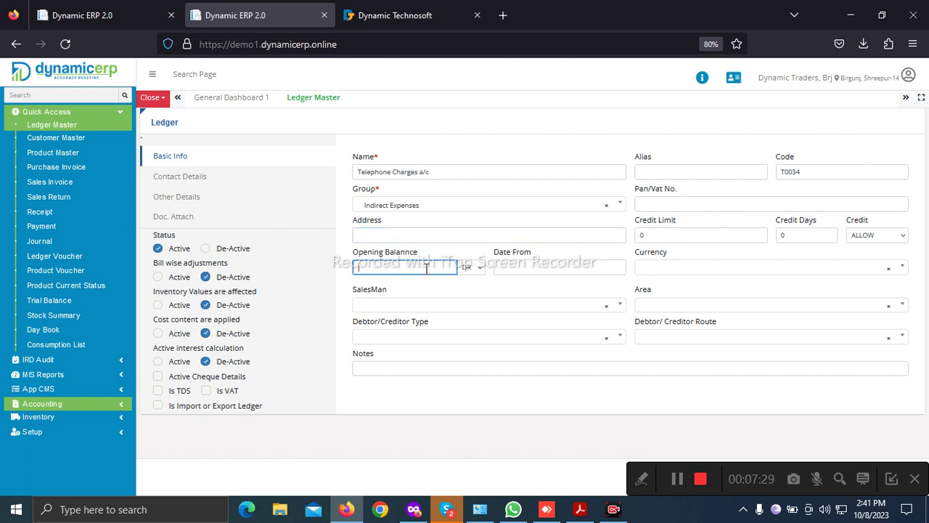
left_click(479, 269)
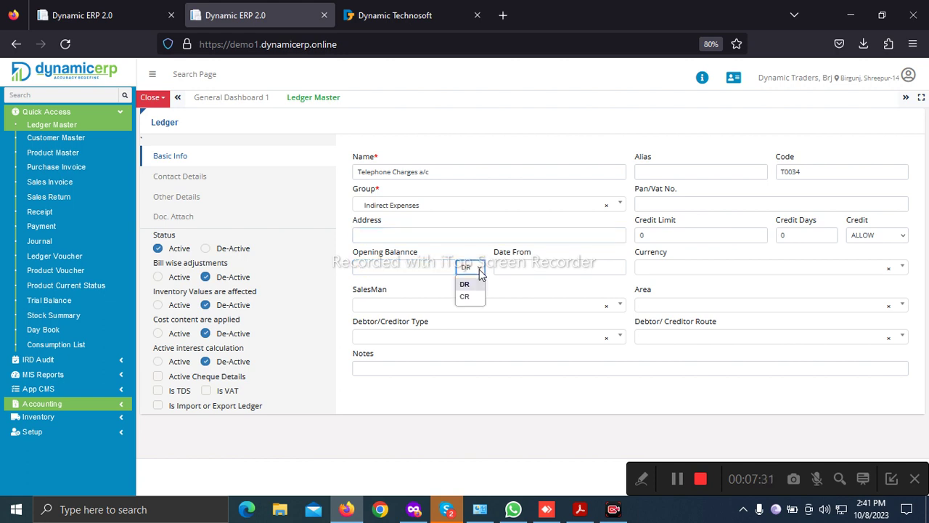
left_click(478, 270)
left_click(516, 268)
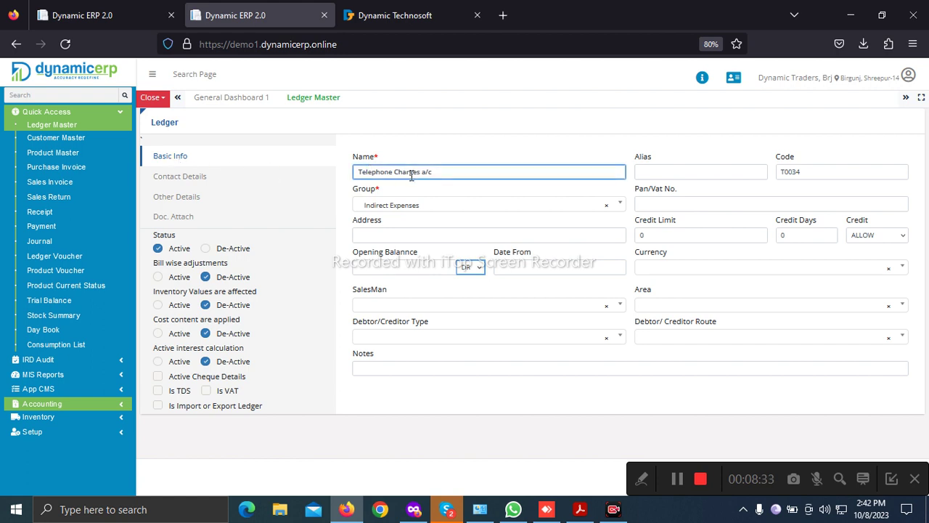
Examine the ledger's contact detail fields, such as name, citizenship number, mobile and telephone numbers
left_click(176, 185)
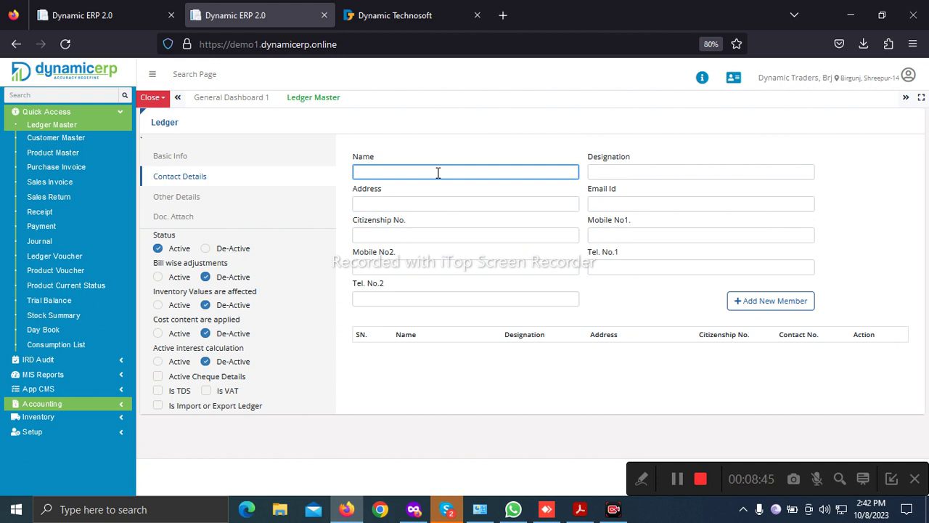
left_click(450, 235)
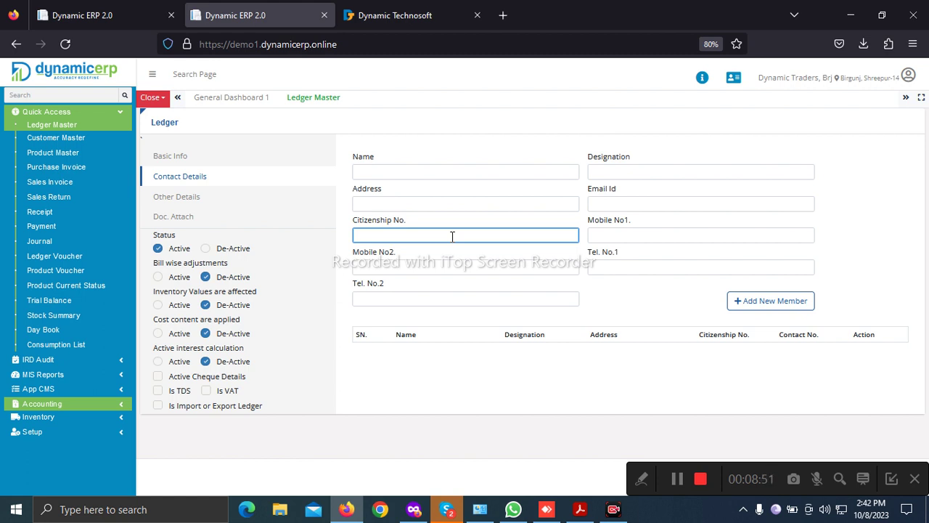
left_click(627, 212)
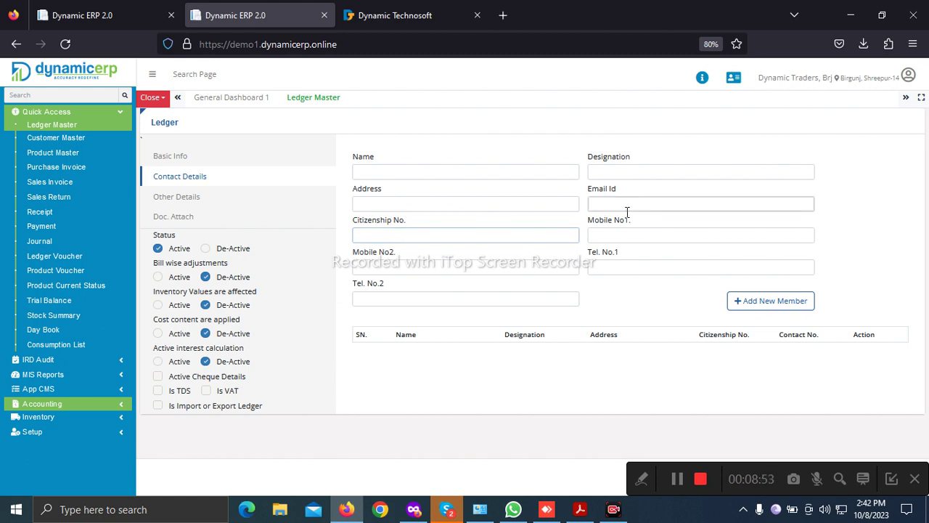
left_click(626, 234)
left_click(476, 264)
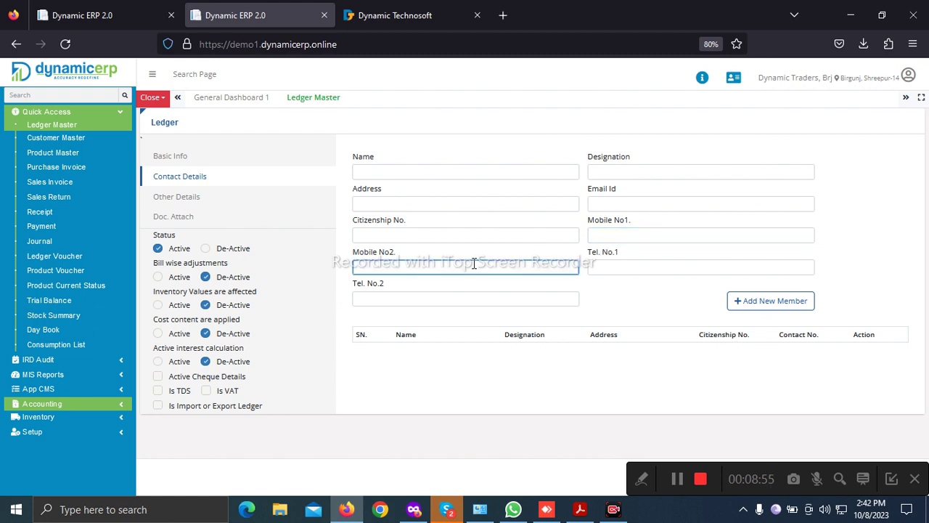
left_click(501, 296)
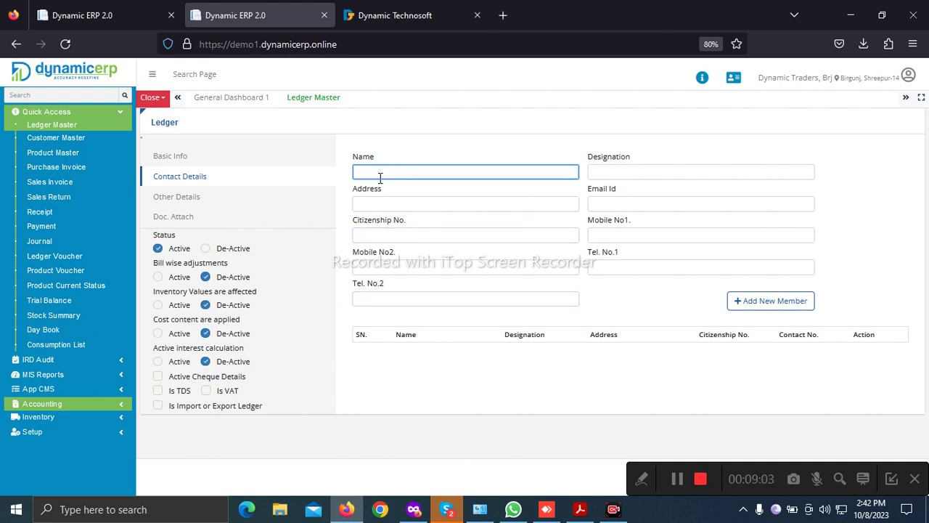
Examine the ledger's other details, including the bank name, bank account number and Tole fields
left_click(192, 206)
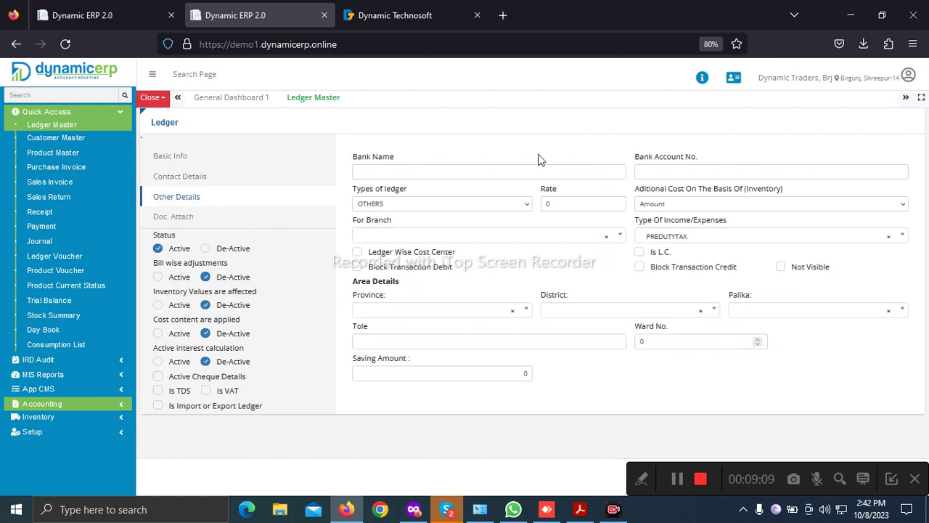
left_click(589, 172)
left_click(658, 174)
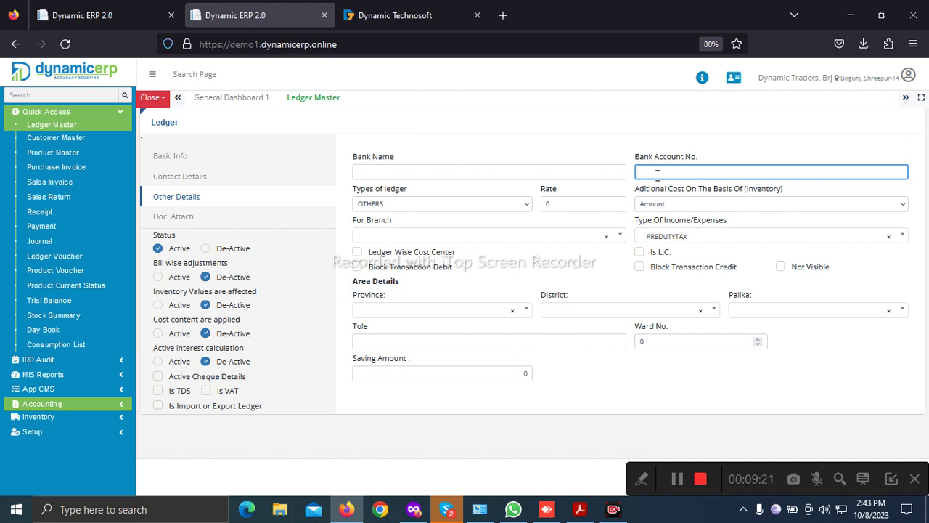
left_click(581, 175)
left_click(666, 173)
left_click(416, 342)
left_click(412, 326)
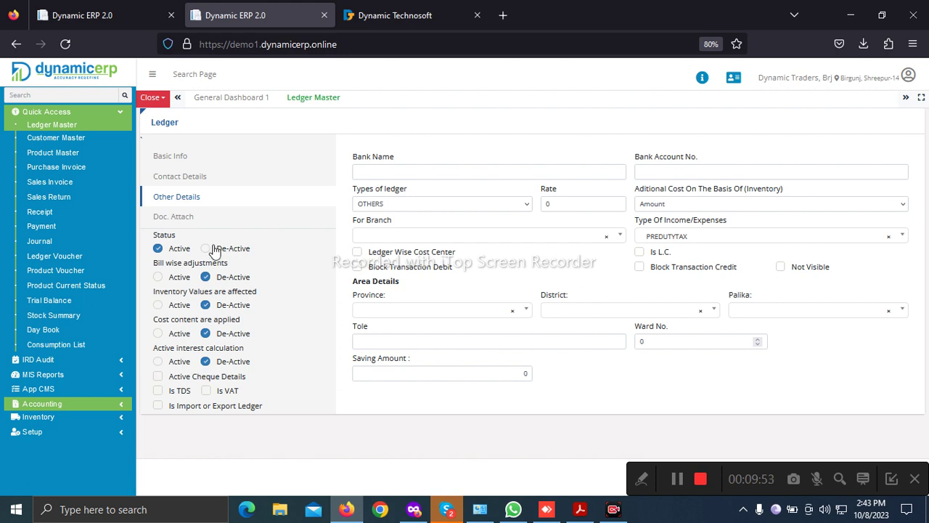
Set the ledger attachment's document type to CITIZENSHIP and dismiss the incoming Skype notifications
left_click(173, 218)
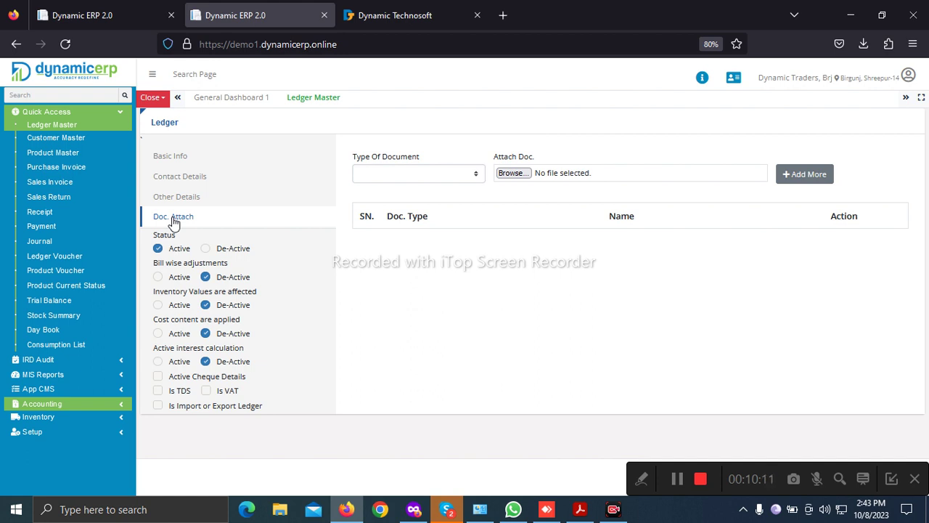
left_click(476, 176)
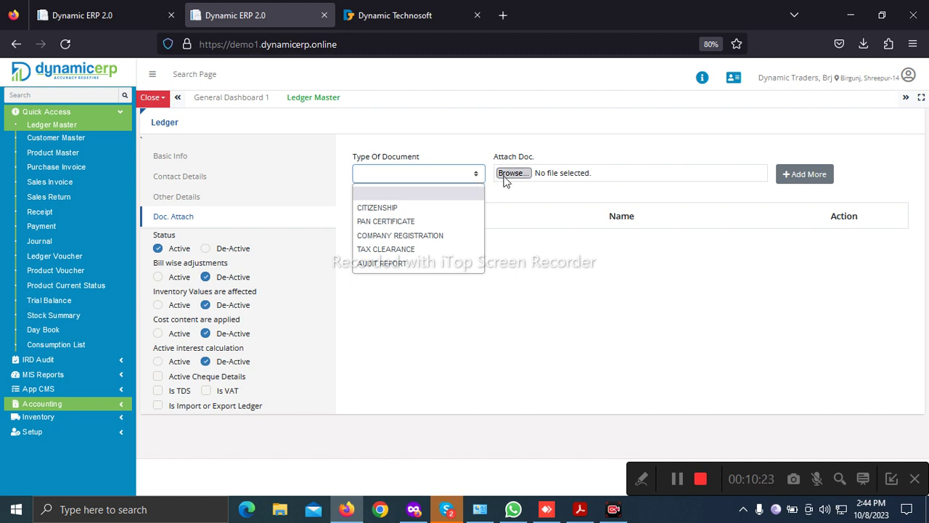
left_click(423, 212)
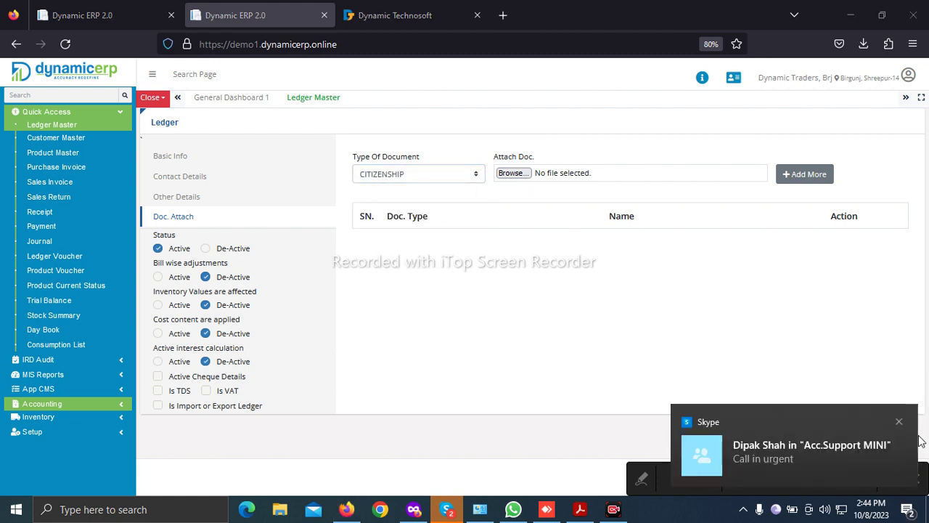
left_click(899, 423)
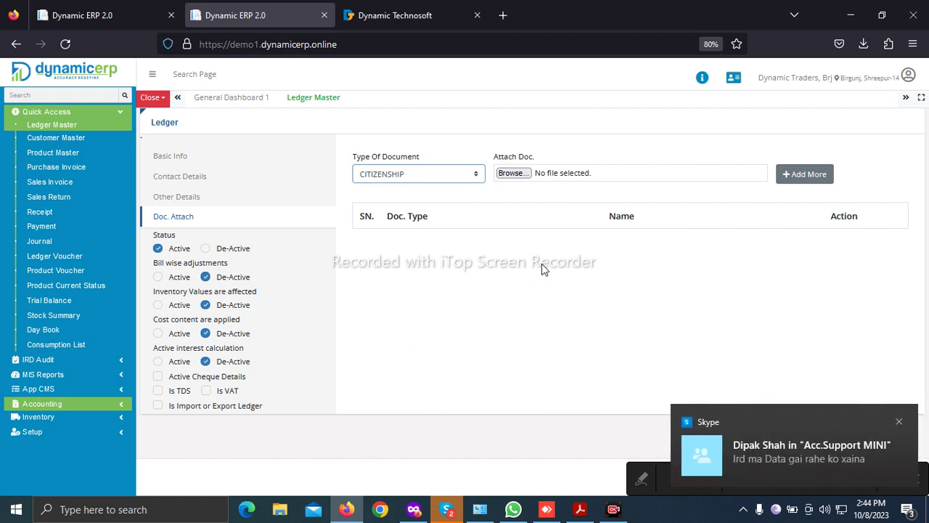
left_click(898, 421)
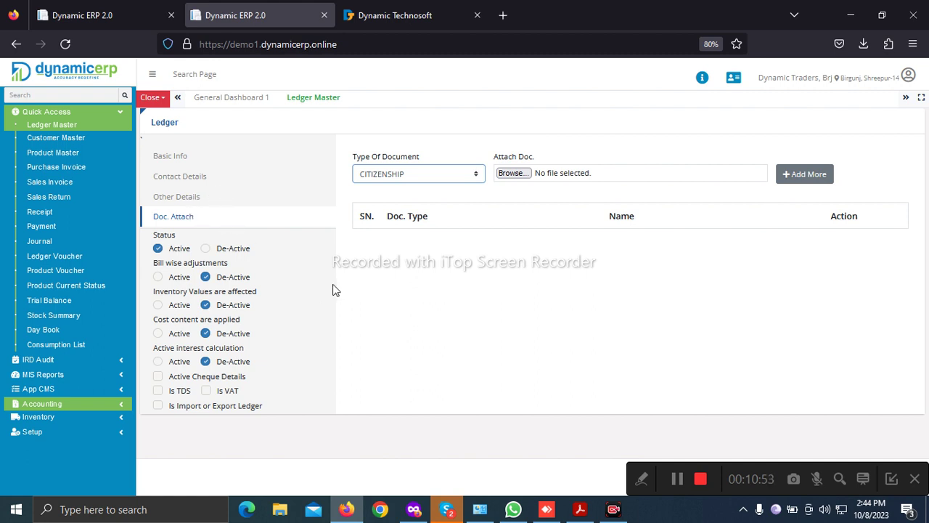
Return to the ledger's basic information and review its entries and the available save options
left_click(167, 156)
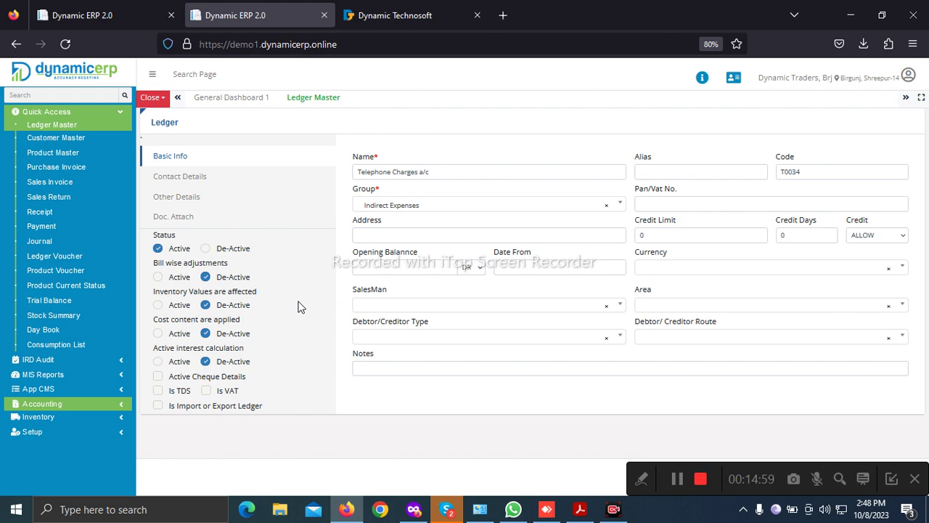
left_click(529, 171)
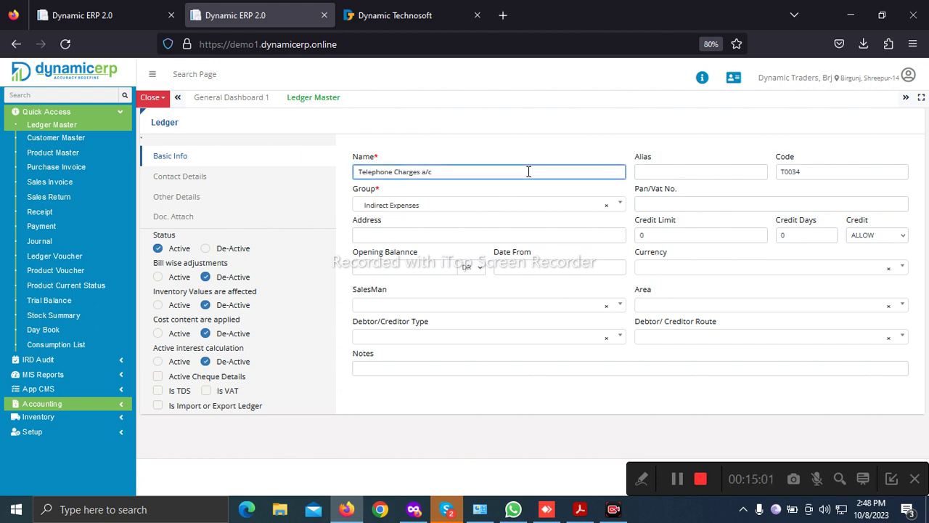
left_click(701, 267)
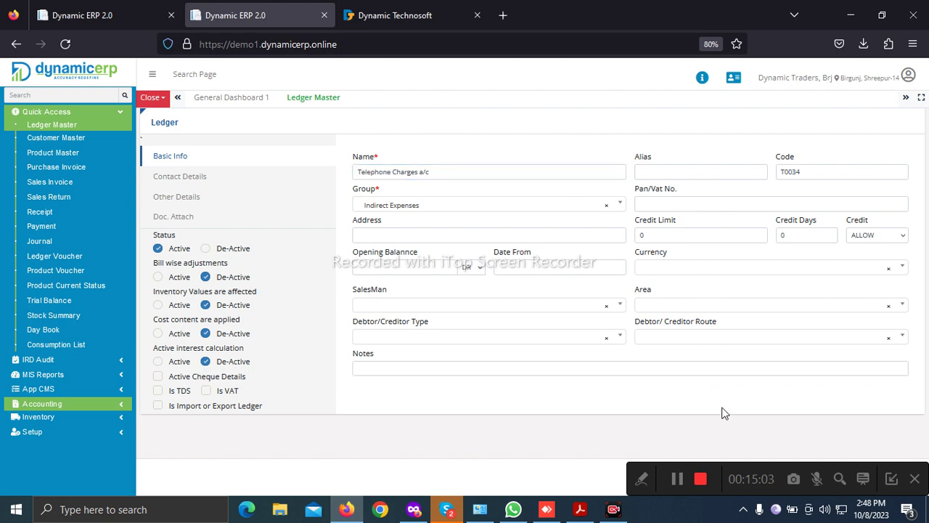
left_click_drag(729, 467, 375, 460)
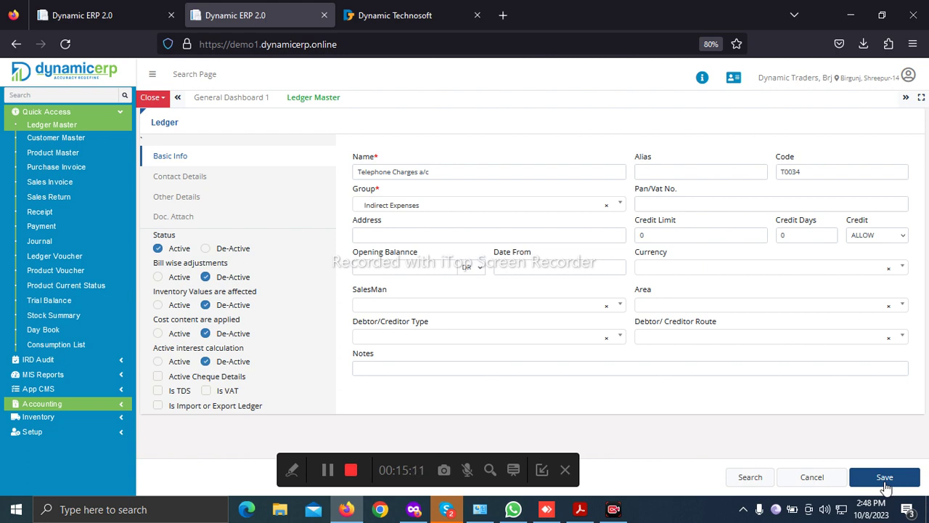
left_click(409, 171)
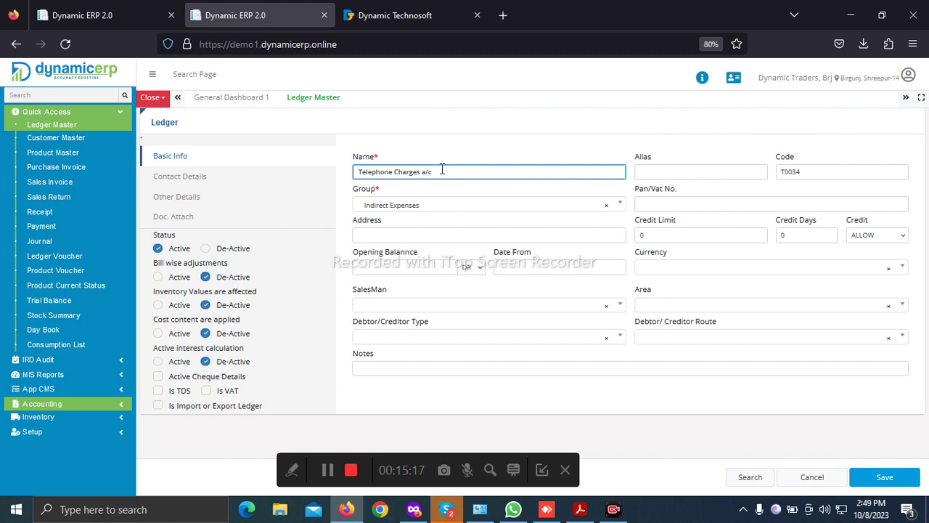
left_click(714, 353)
left_click(776, 433)
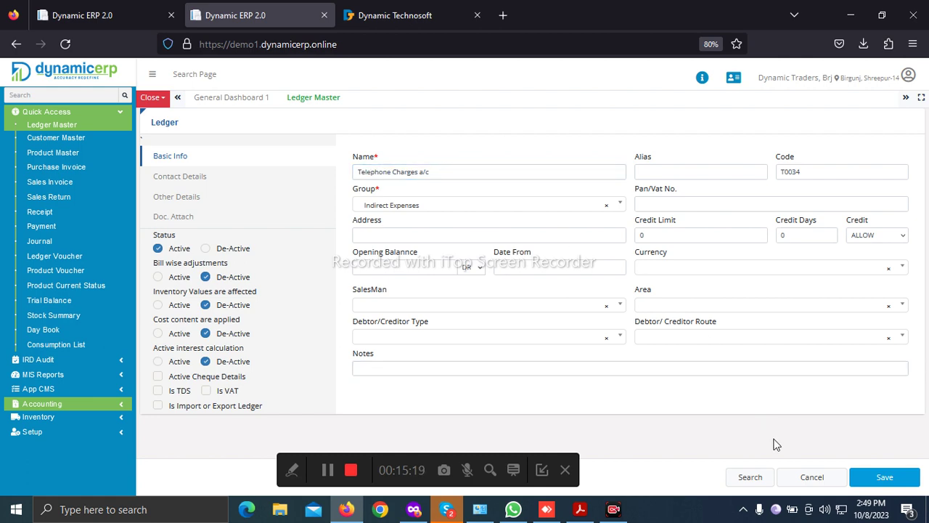
Find the Wages a/c ledger on page 92 of the ledger search list and open it for editing
left_click(750, 479)
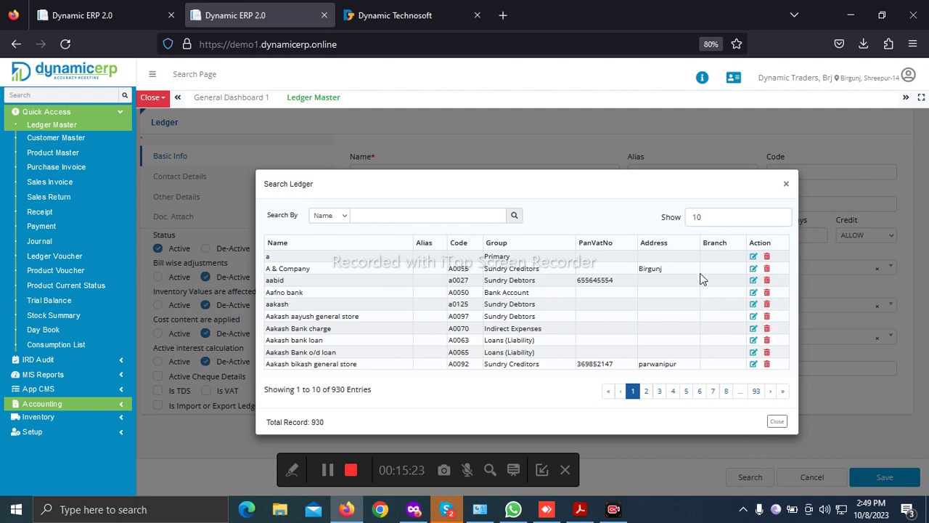
left_click(756, 391)
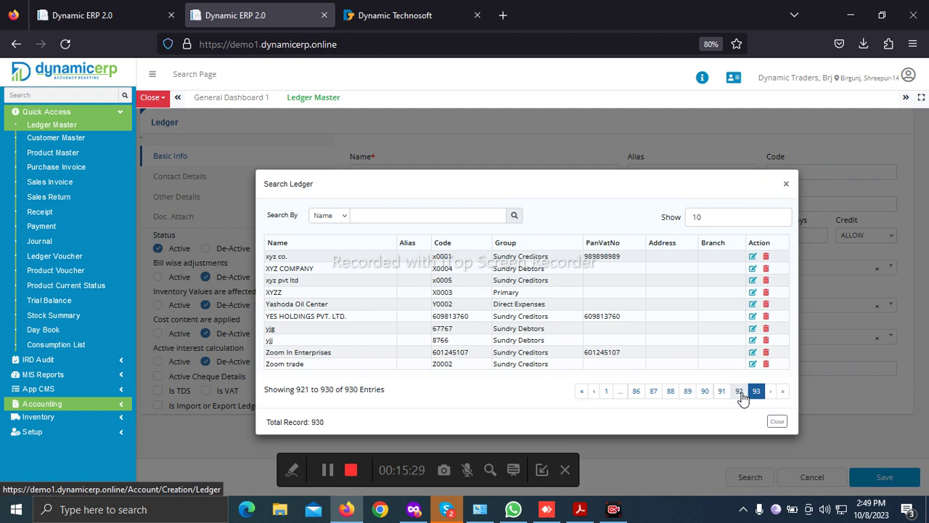
left_click(739, 392)
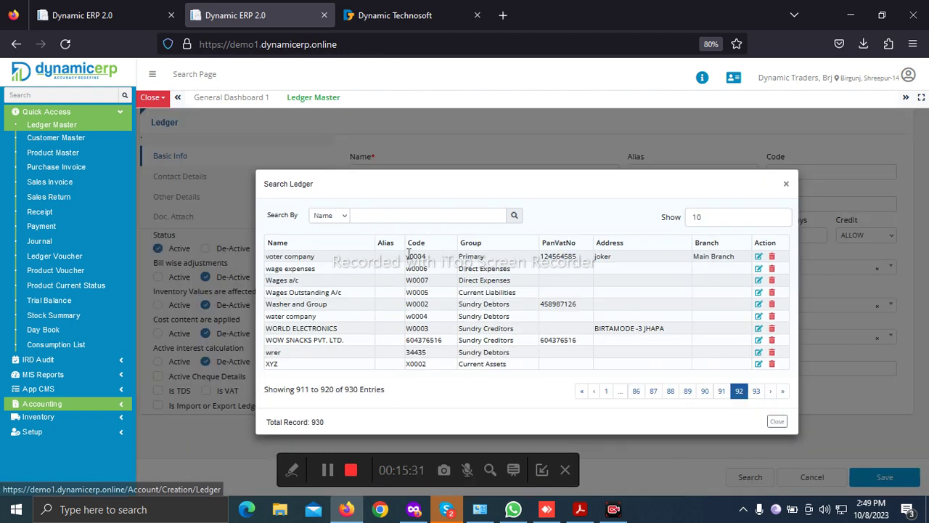
left_click(759, 280)
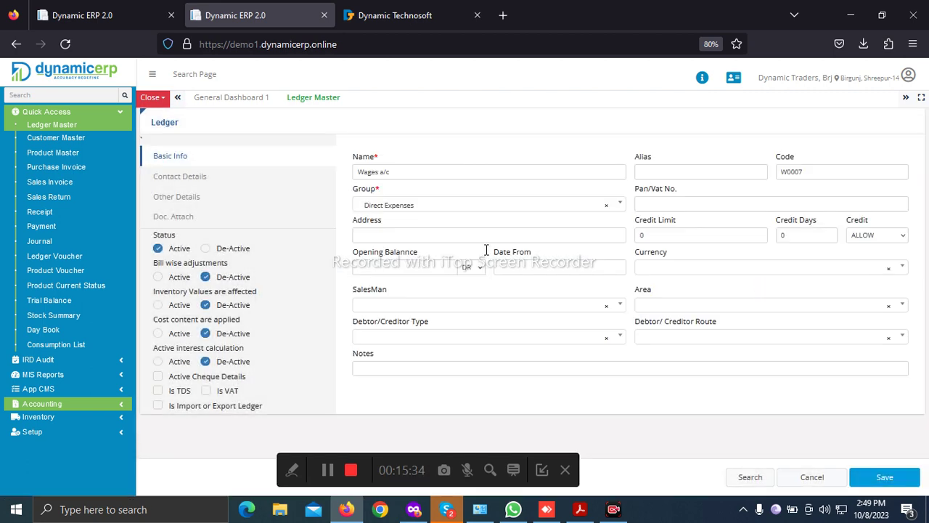
left_click(361, 171)
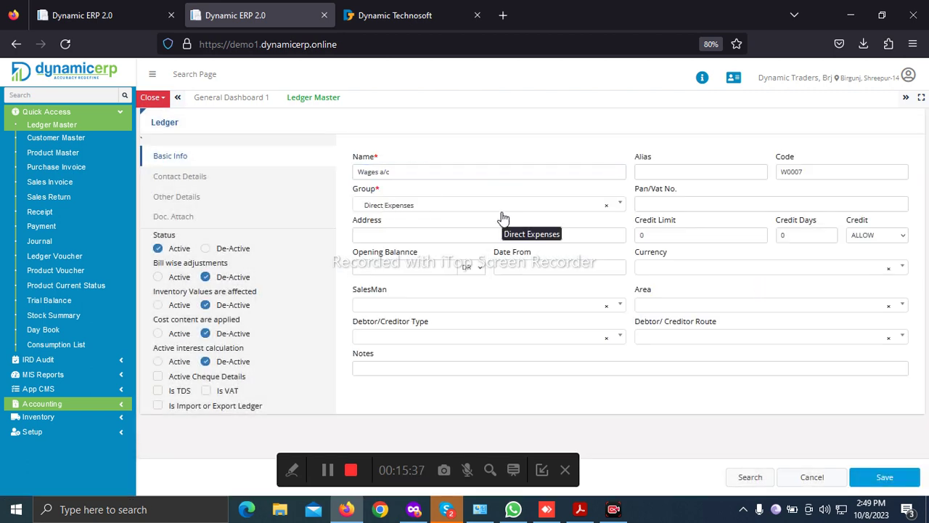
Reopen the ledger search list and search it by name for "wages"
left_click(750, 476)
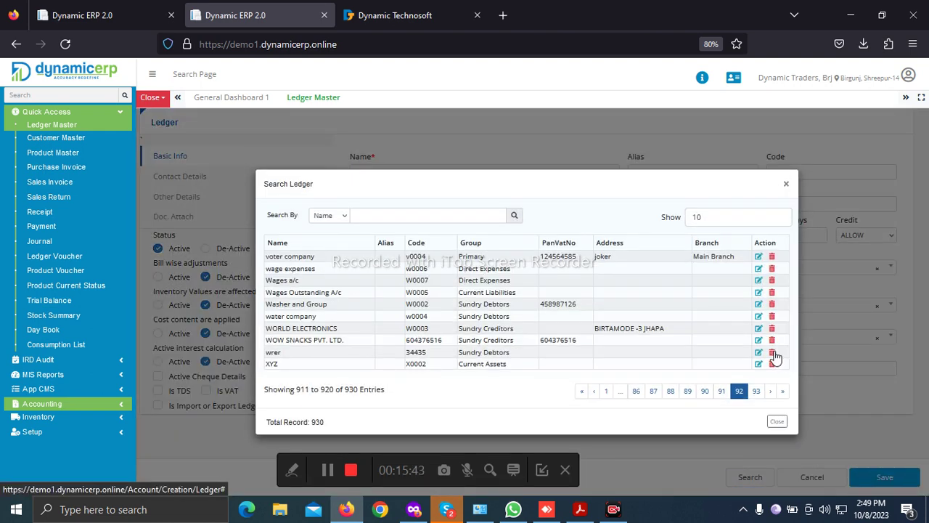
left_click(777, 423)
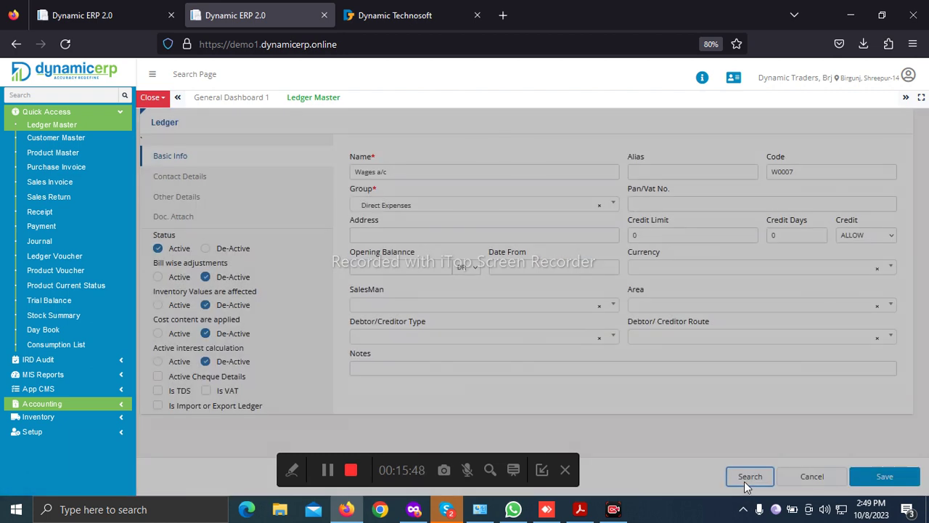
left_click(745, 483)
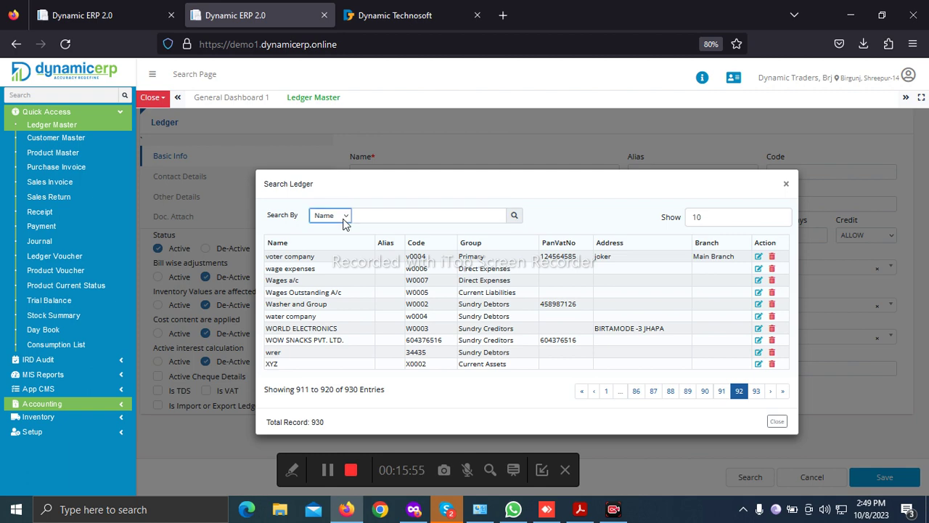
left_click(386, 215)
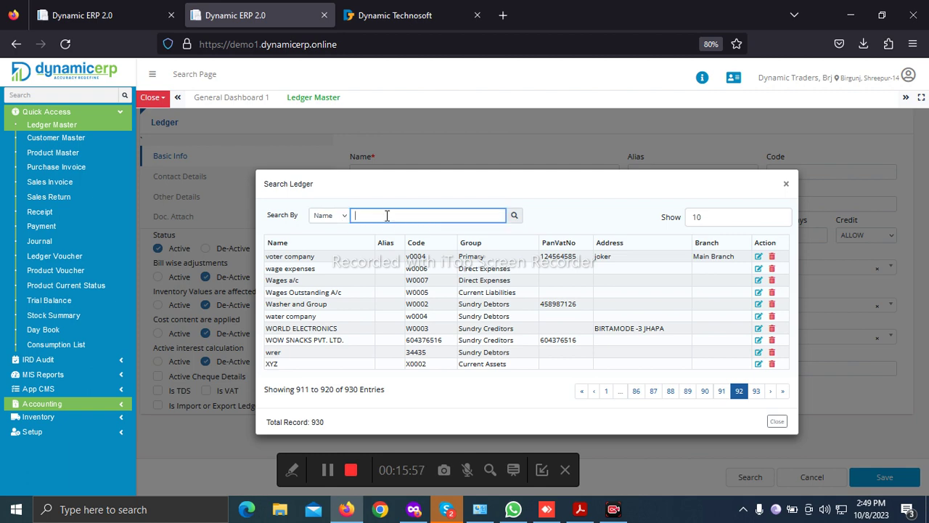
type("wages")
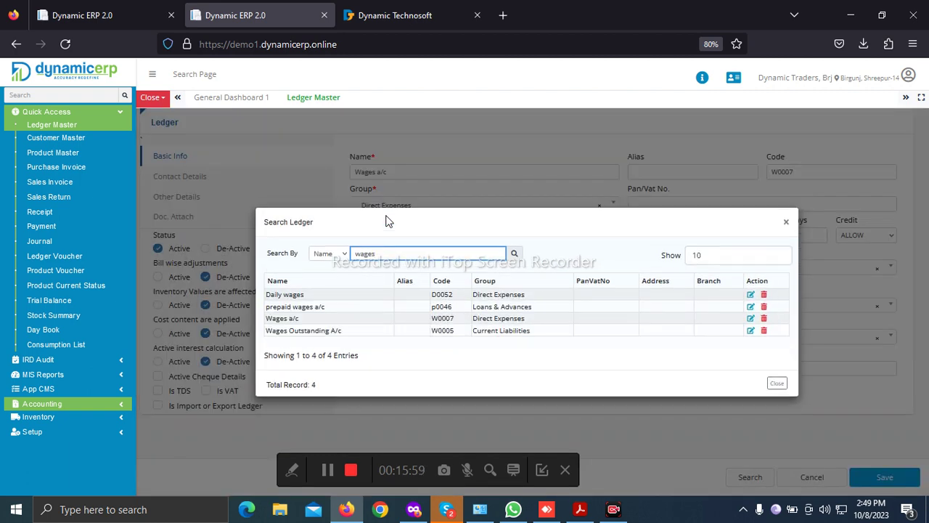
Review the available ledger search criteria and clear the search text to list all ledgers again
left_click(331, 253)
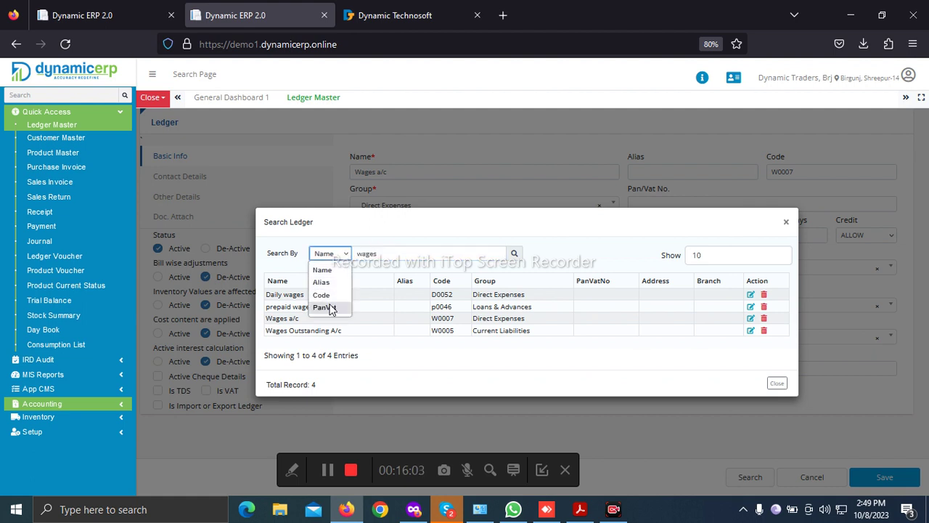
left_click(398, 253)
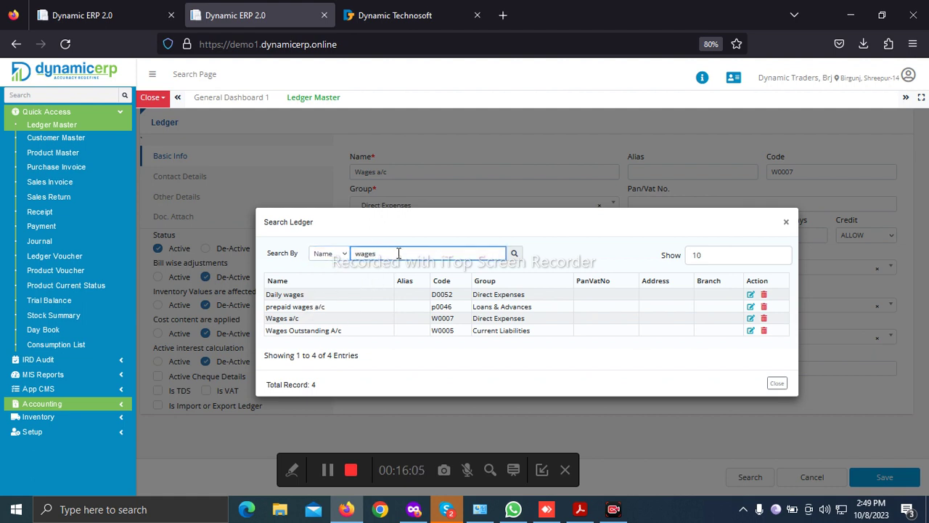
key("BackSpace")
key("BackSpace")
key("BackSpace")
key("BackSpace")
key("BackSpace")
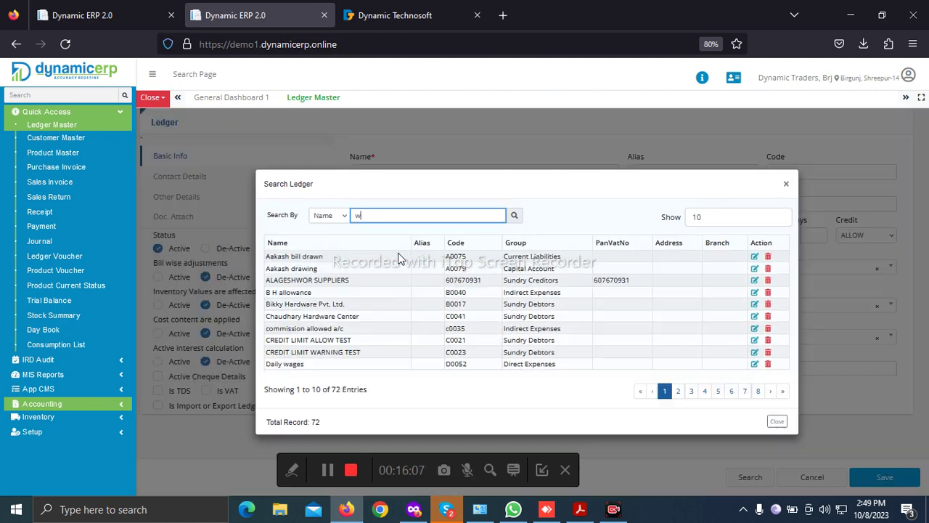
Set the ledger search list to show 100 rows
left_click(716, 220)
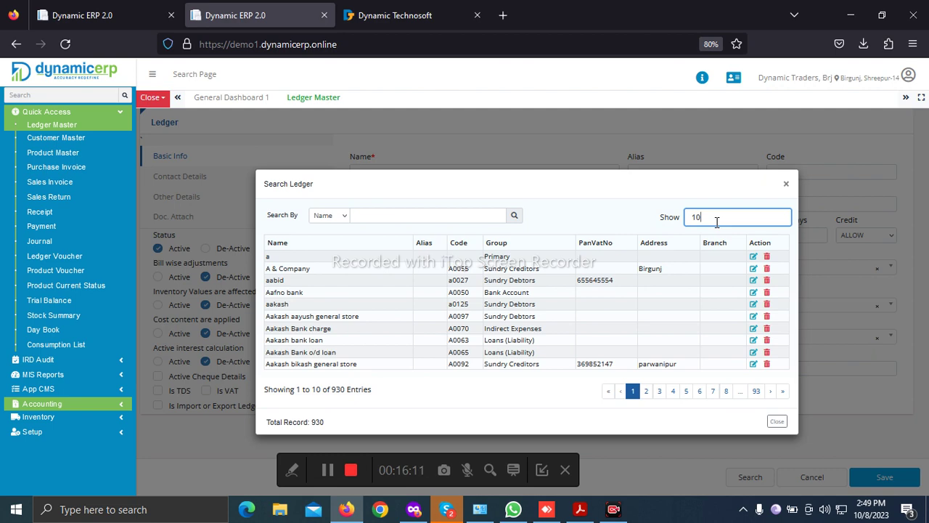
type("0")
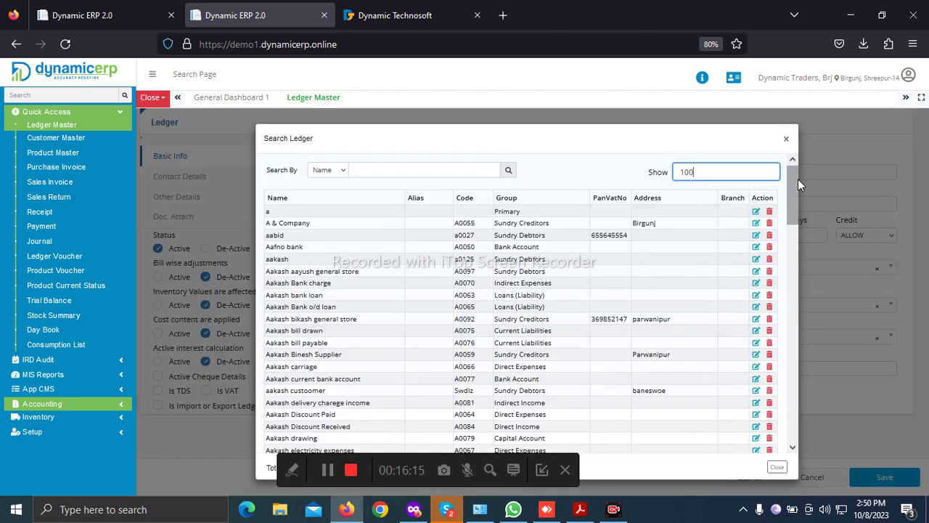
left_click_drag(797, 181, 795, 115)
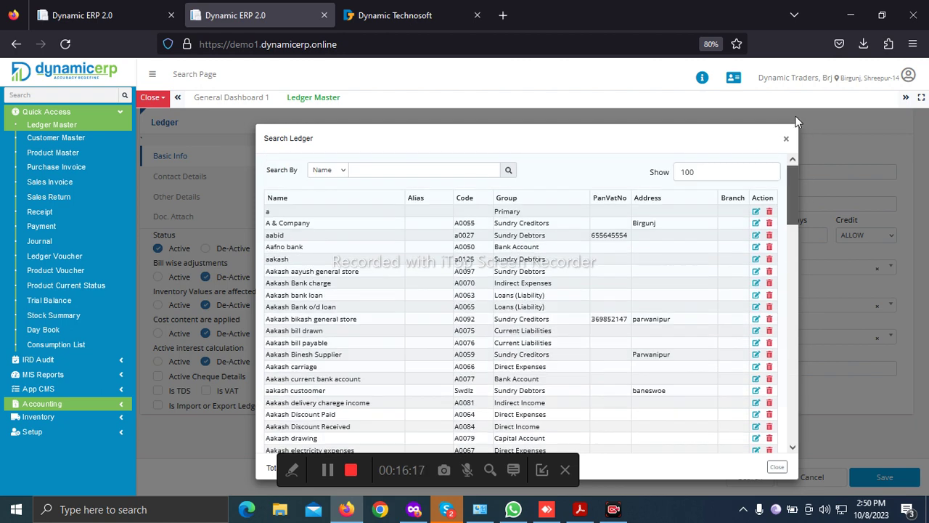
Change the ledger search list's row count to 20 and extend it to 200
left_click(701, 172)
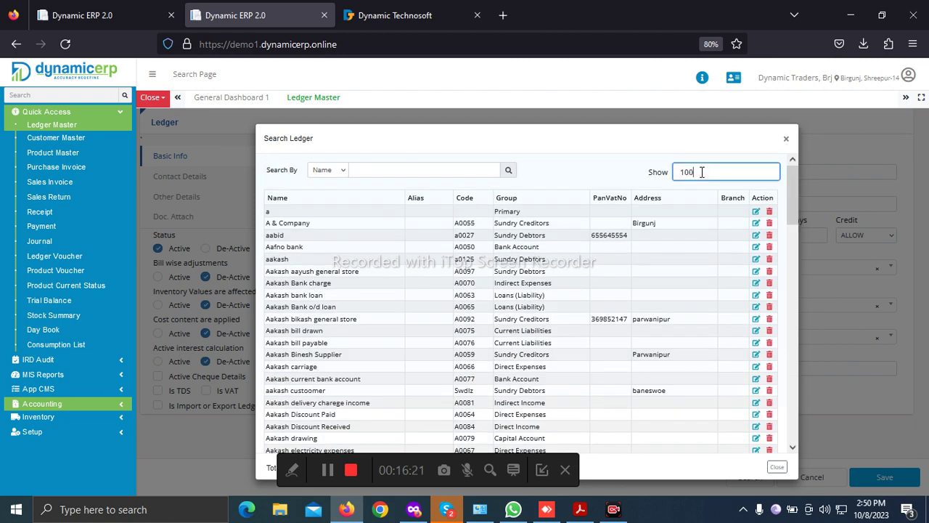
key("BackSpace")
key("BackSpace")
key("BackSpace")
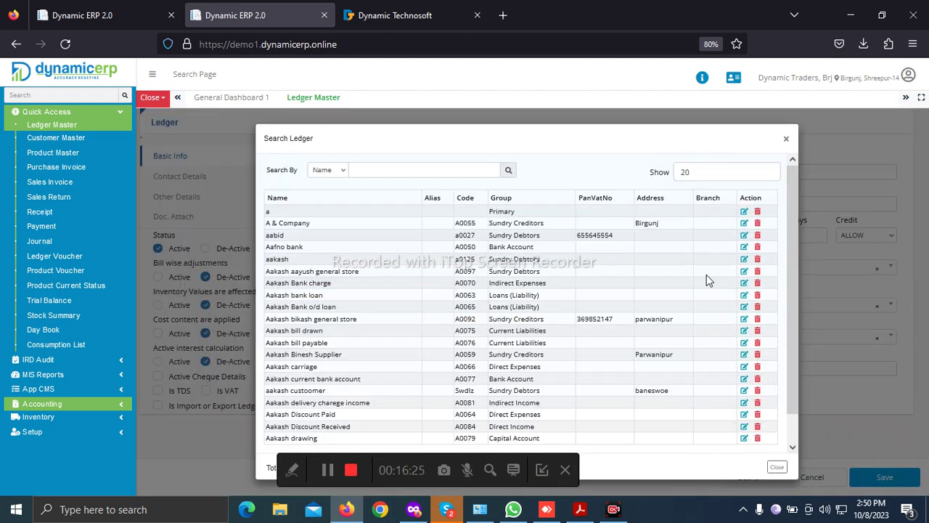
left_click(710, 172)
type("0")
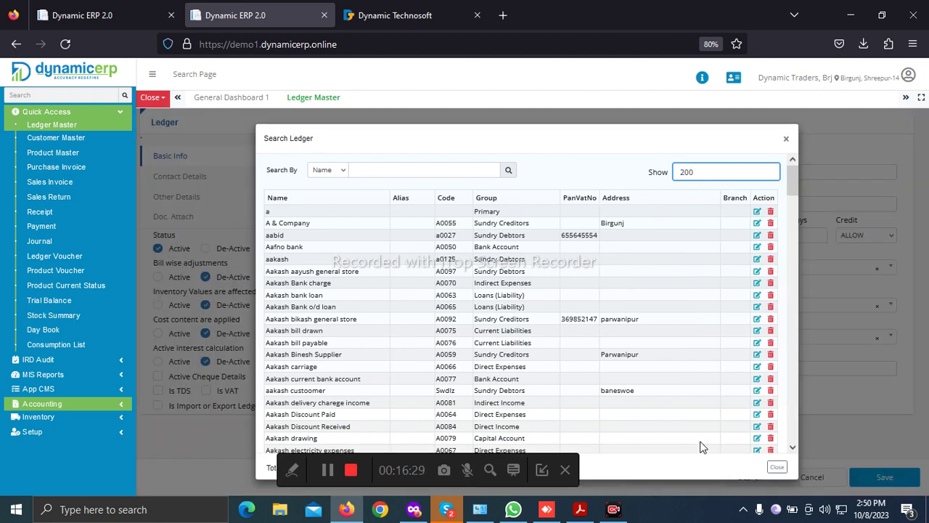
Set the ledger search list back to 10 rows and close the search
key("BackSpace")
key("BackSpace")
key("BackSpace")
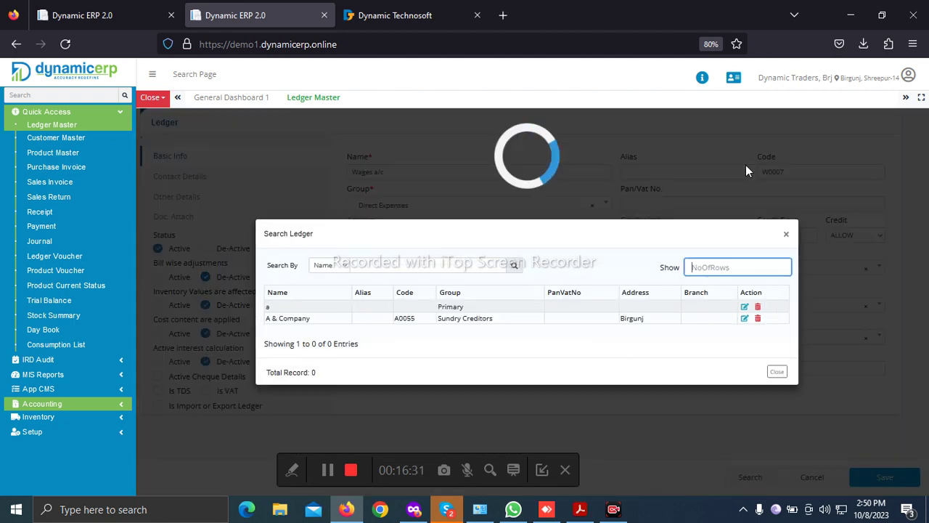
type("10")
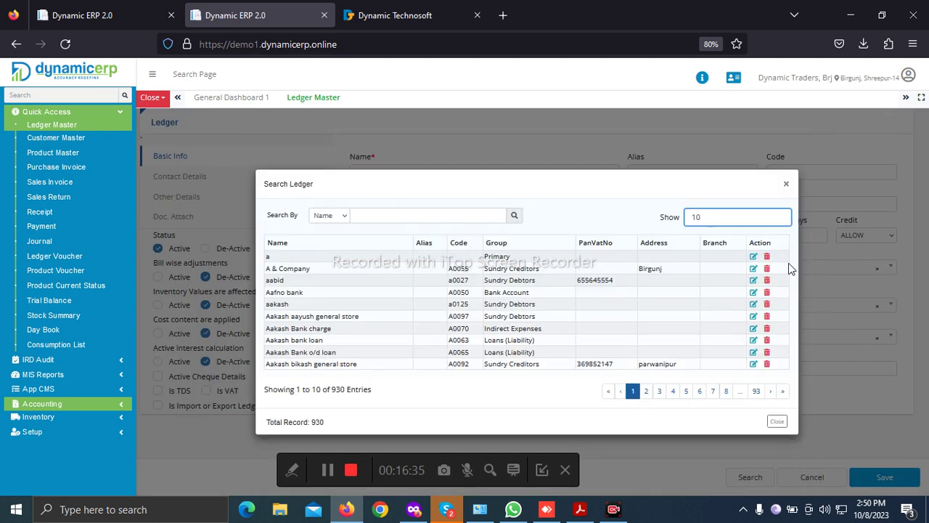
left_click(785, 186)
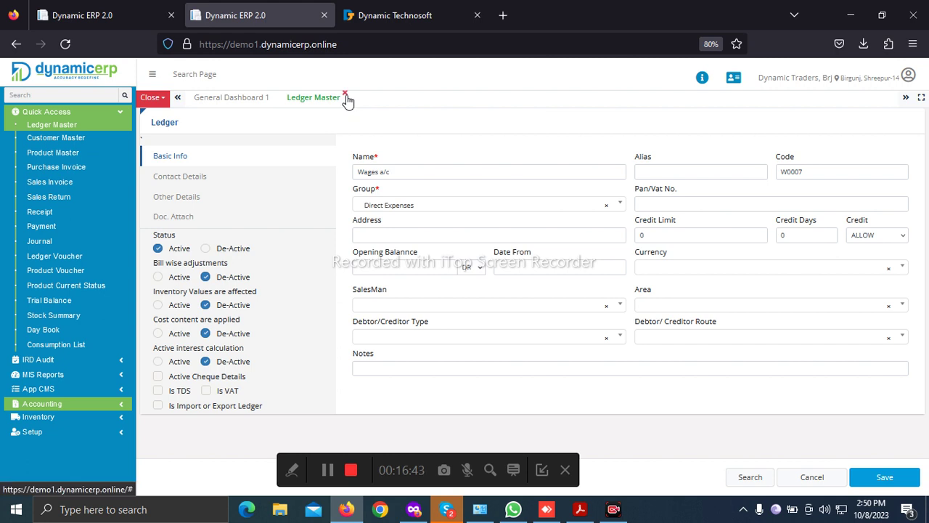
Close the Wages a/c ledger form, reopen a blank Ledger Master and open the Customer Master form
left_click(345, 95)
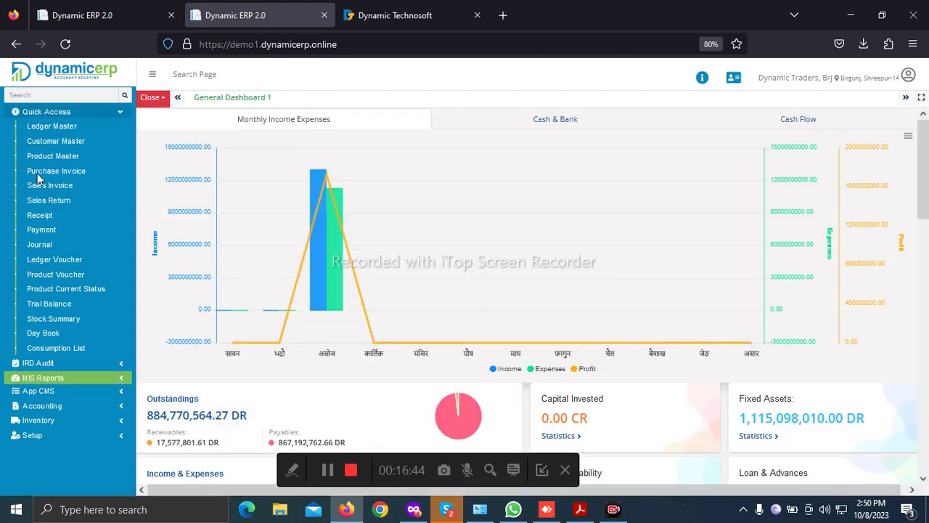
left_click(51, 128)
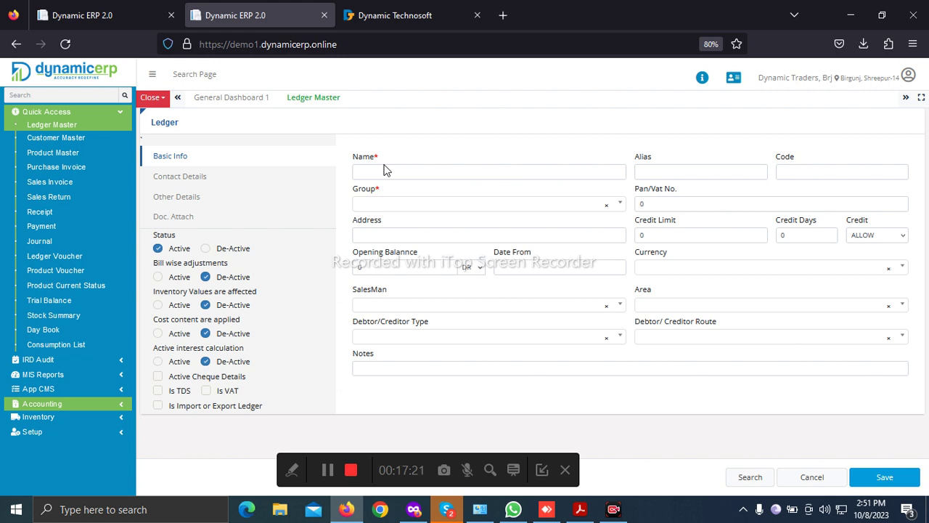
left_click(71, 143)
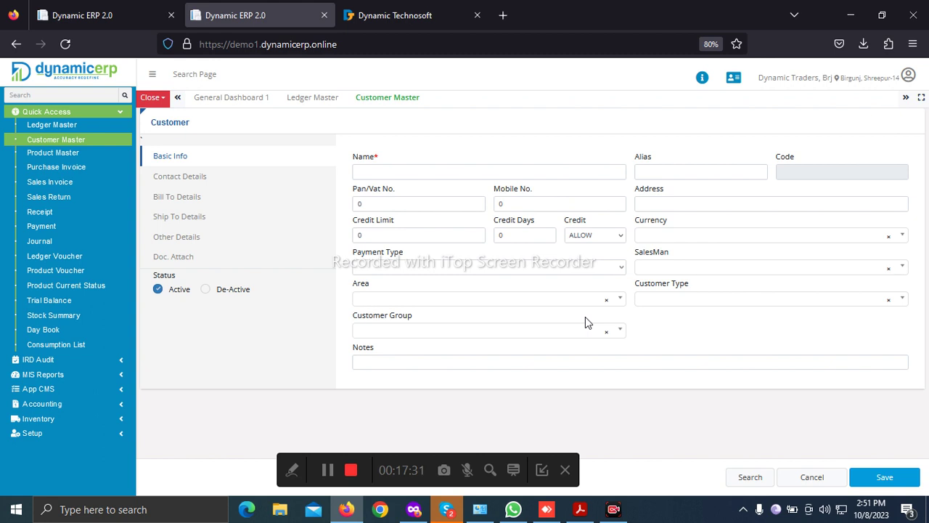
View the customer's contact details section and clear the default Mobile No. and Pan/Vat No. values in the basic info
left_click(182, 178)
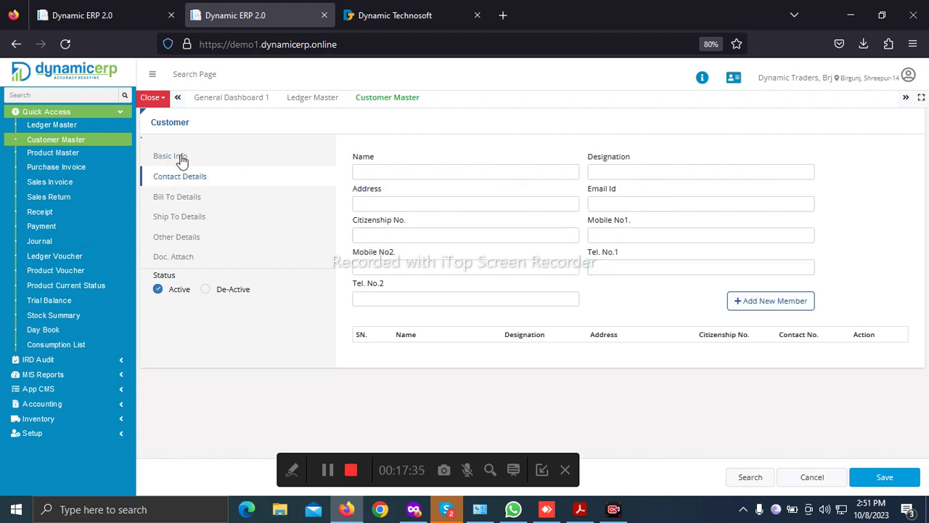
left_click(167, 156)
left_click(551, 205)
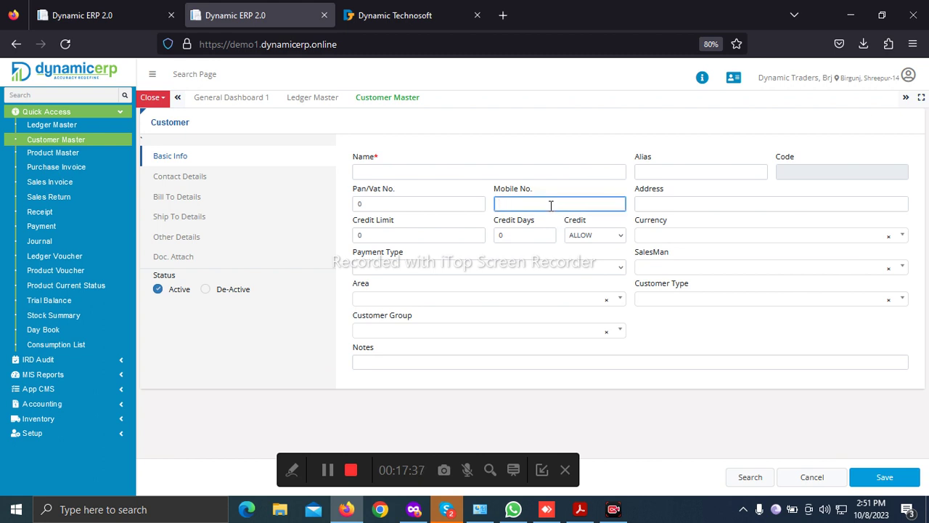
left_click(446, 206)
key("BackSpace")
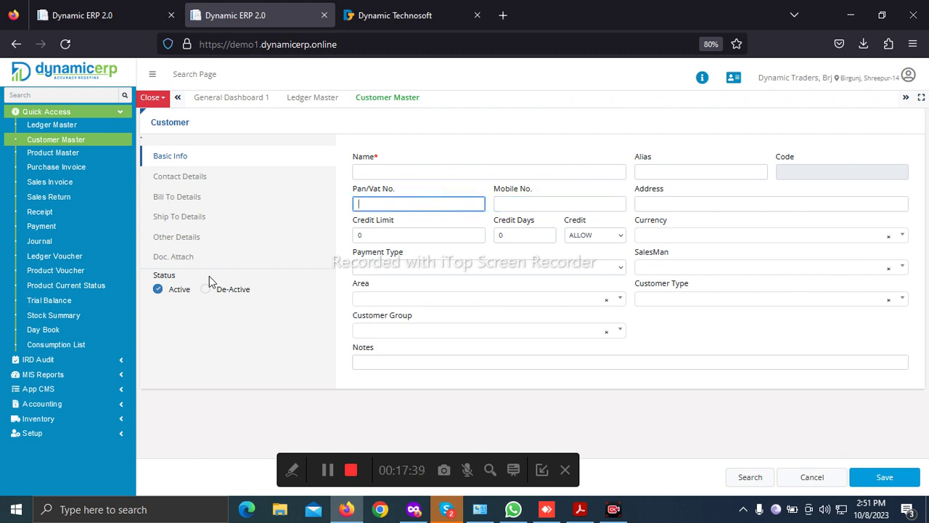
Examine the customer's other details section and return to the Name and Alias fields in the basic info
left_click(181, 236)
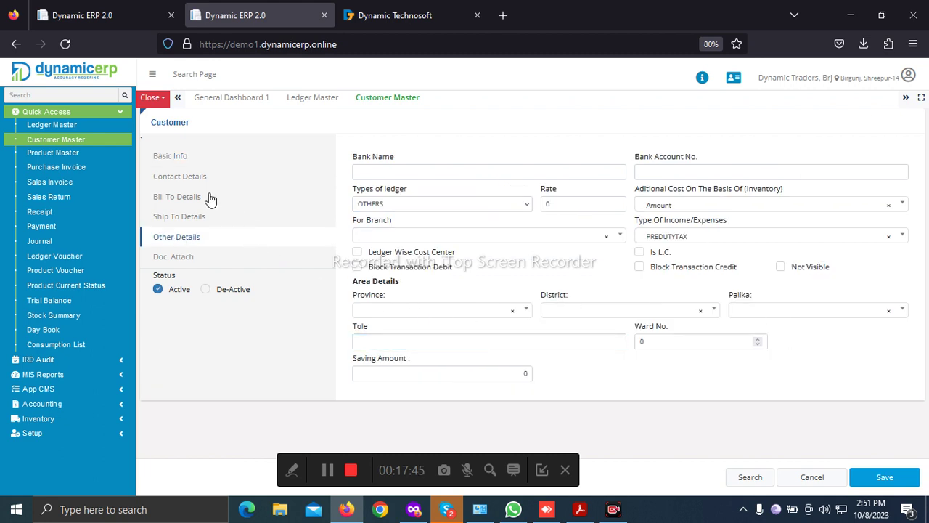
left_click(178, 159)
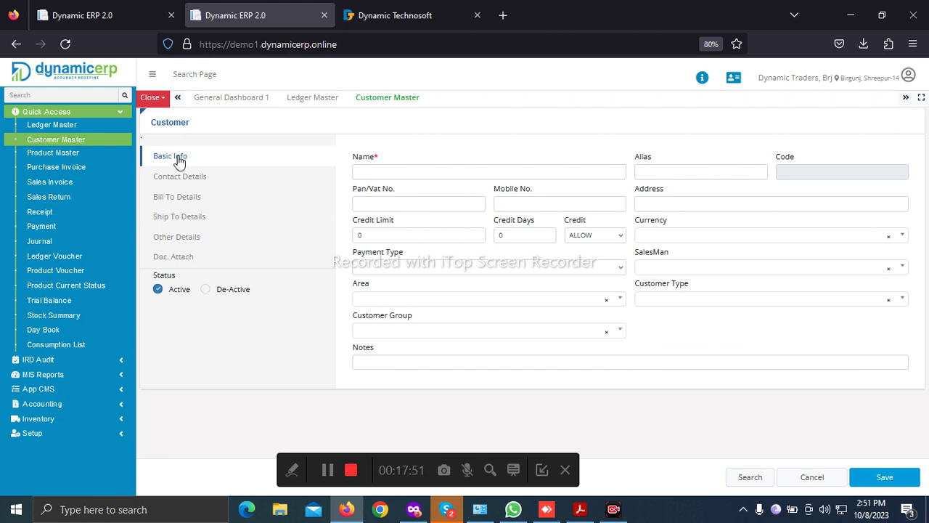
left_click(415, 174)
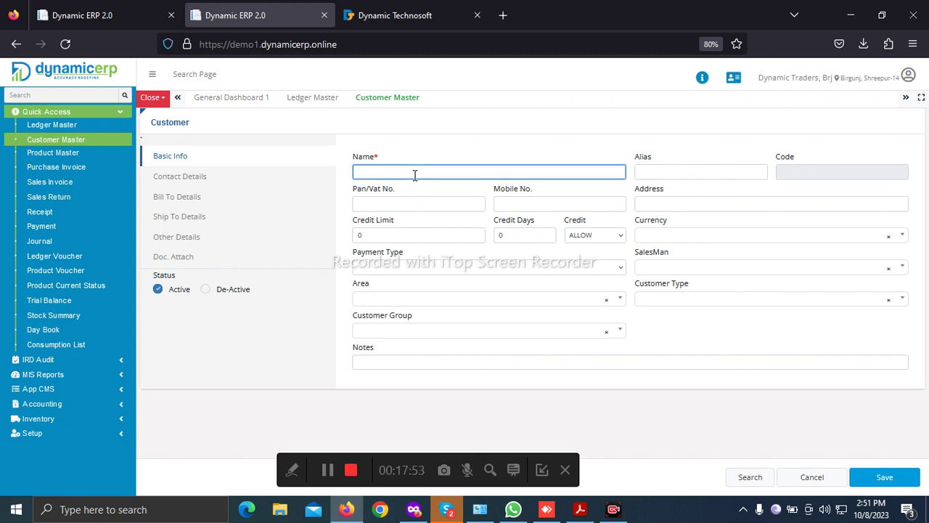
left_click(691, 178)
Browse the customer search list to page 7, close it and return to the Ledger Master form
left_click(752, 476)
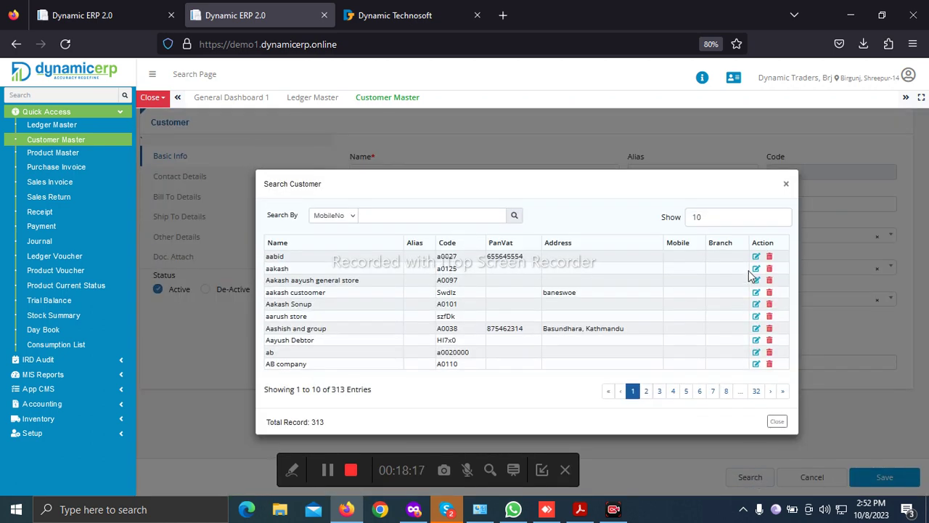
left_click(713, 391)
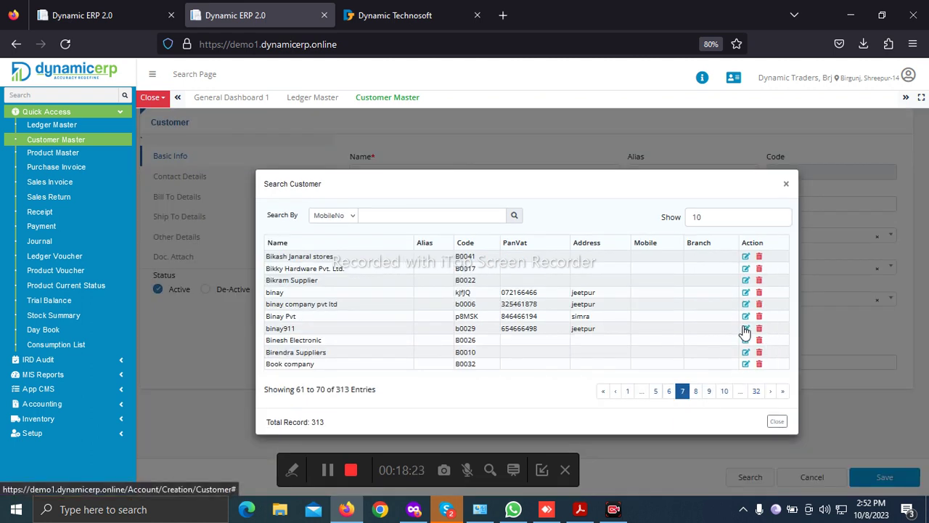
left_click(785, 186)
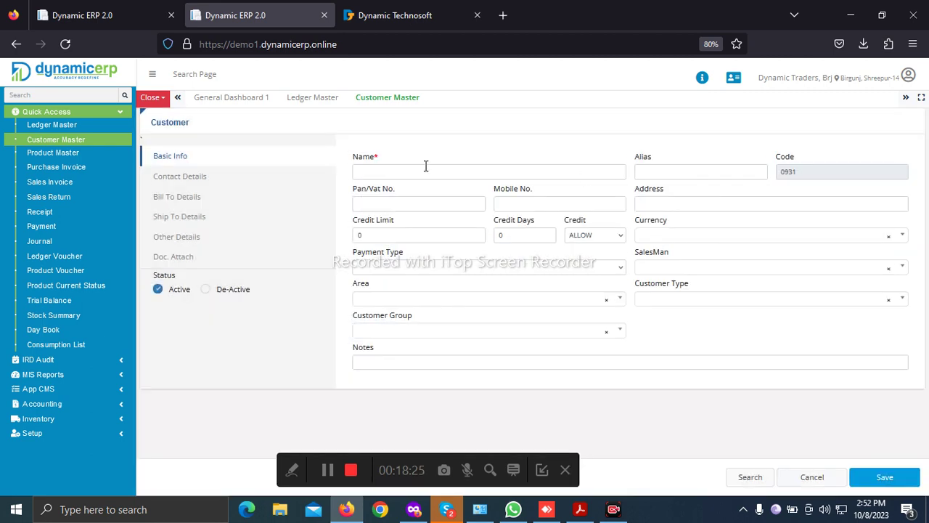
left_click(73, 132)
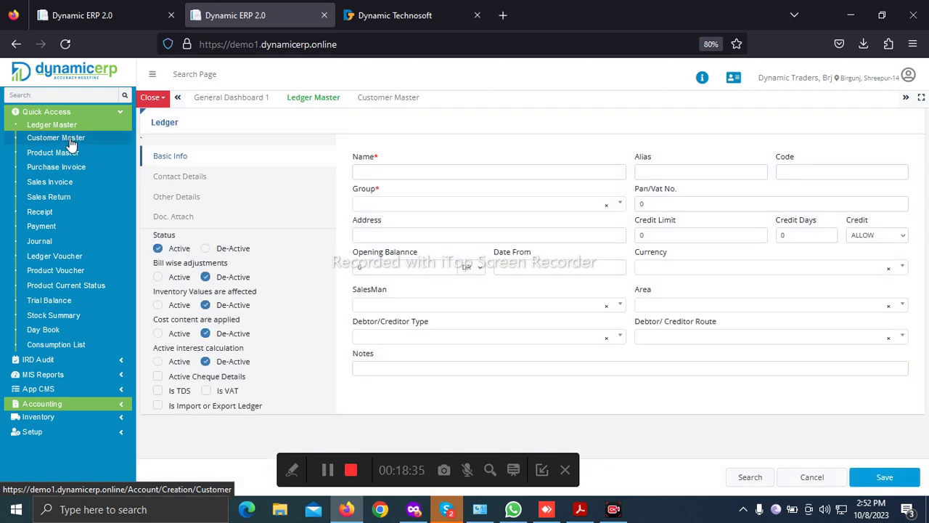
View the blank Customer Master form and open the Product Unit list from the inventory product creation pages
left_click(73, 141)
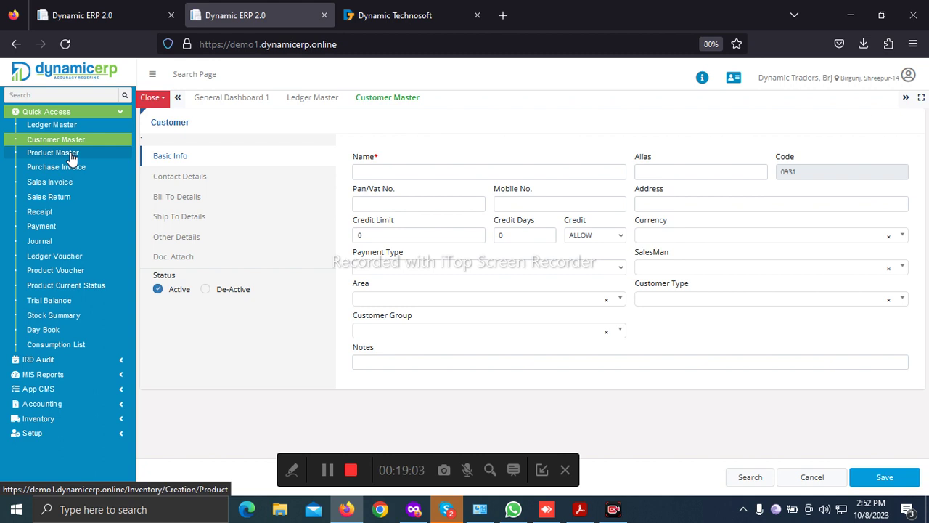
left_click(65, 95)
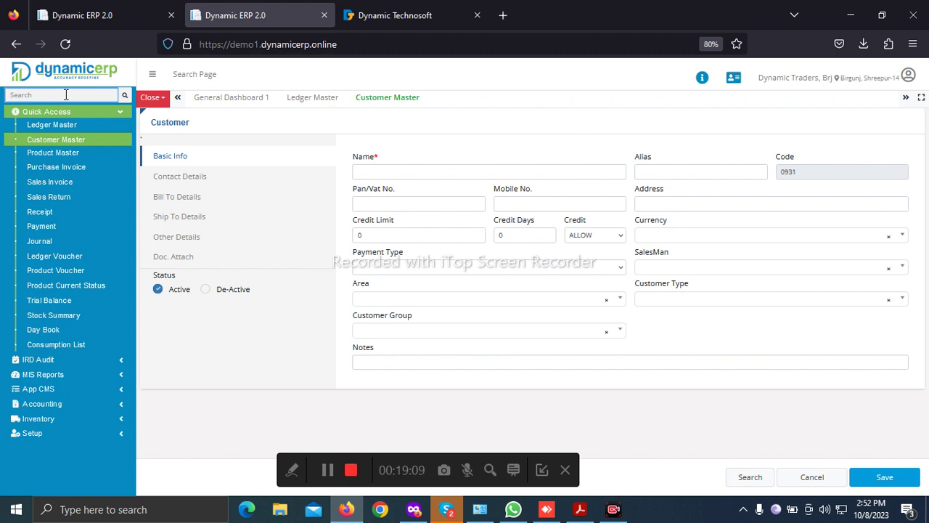
left_click(40, 419)
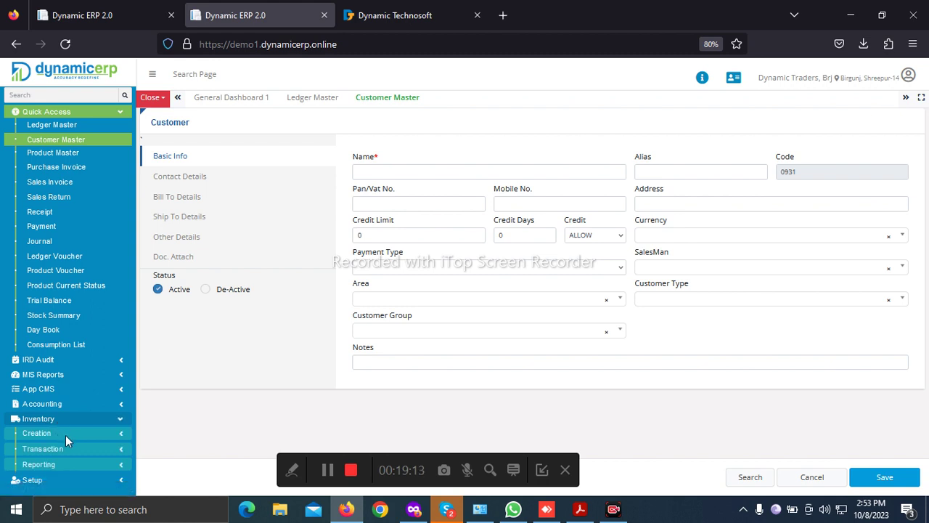
left_click(66, 435)
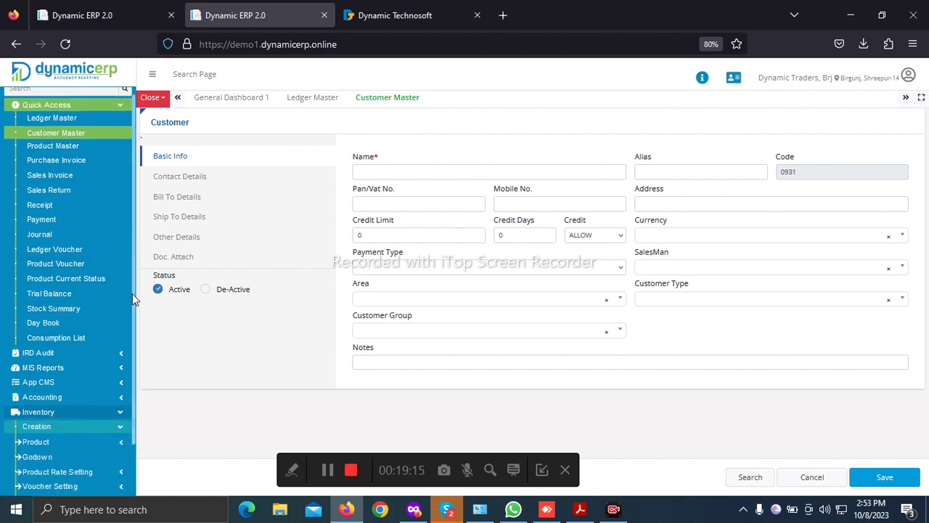
left_click_drag(132, 293, 131, 406)
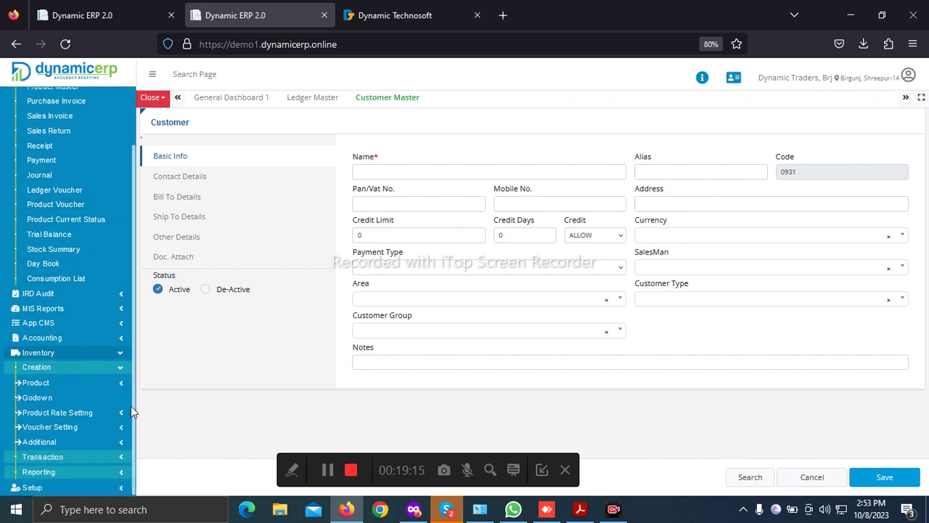
left_click(58, 383)
left_click_drag(134, 232, 132, 342)
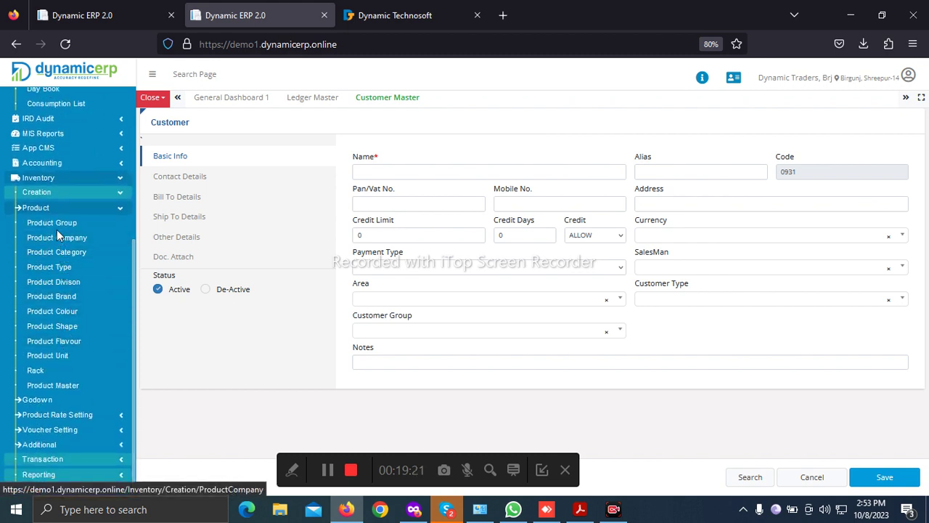
left_click(66, 356)
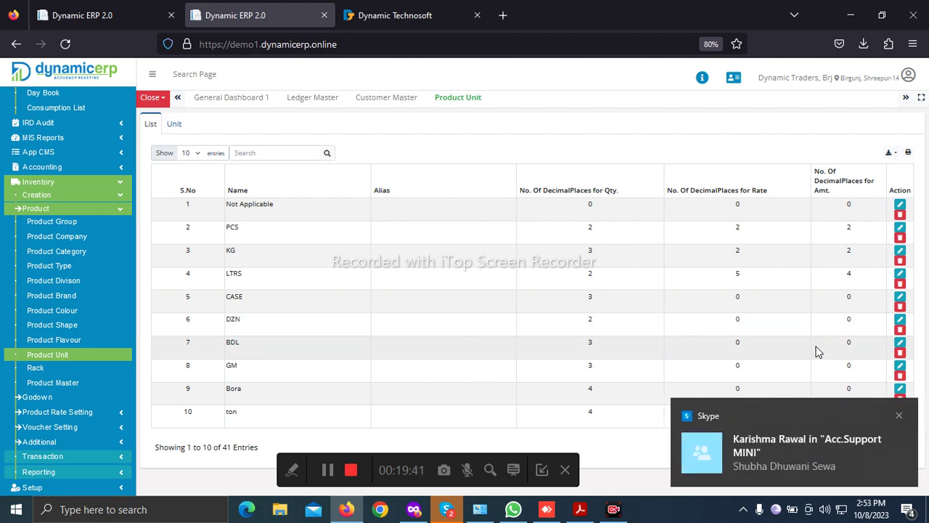
left_click(898, 416)
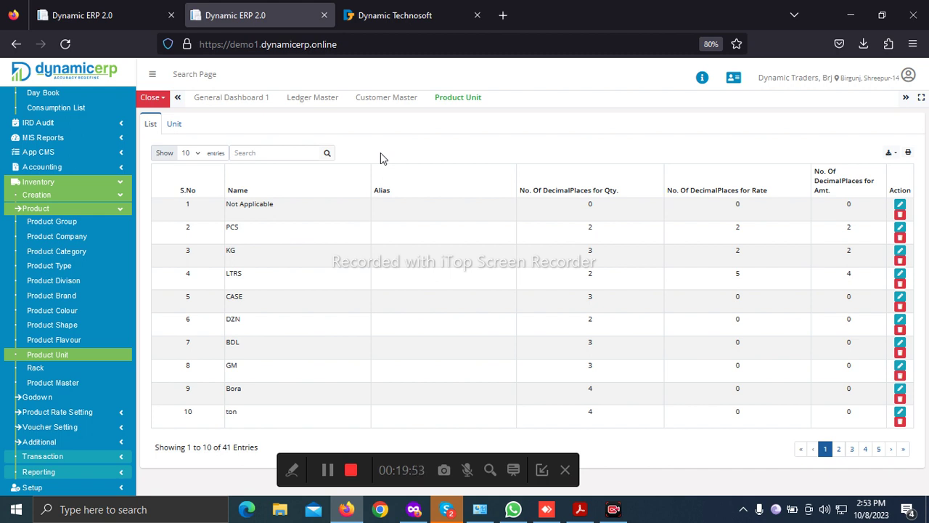
Open the Product Group list, view its blank entry form and return to the list
left_click(79, 226)
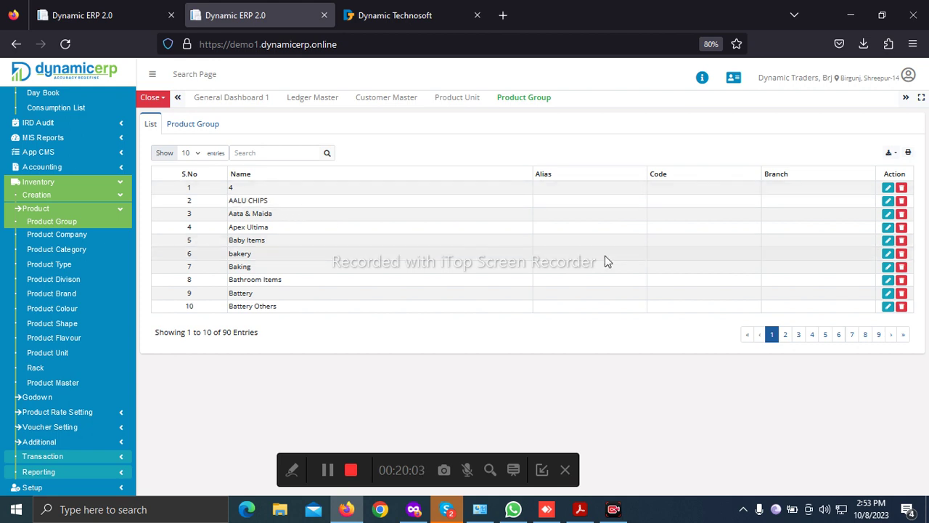
left_click(195, 127)
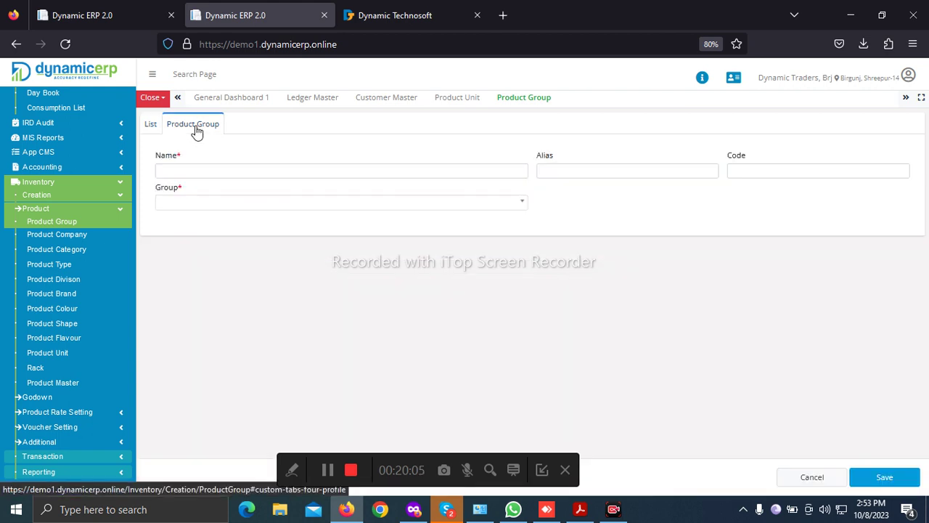
left_click(206, 168)
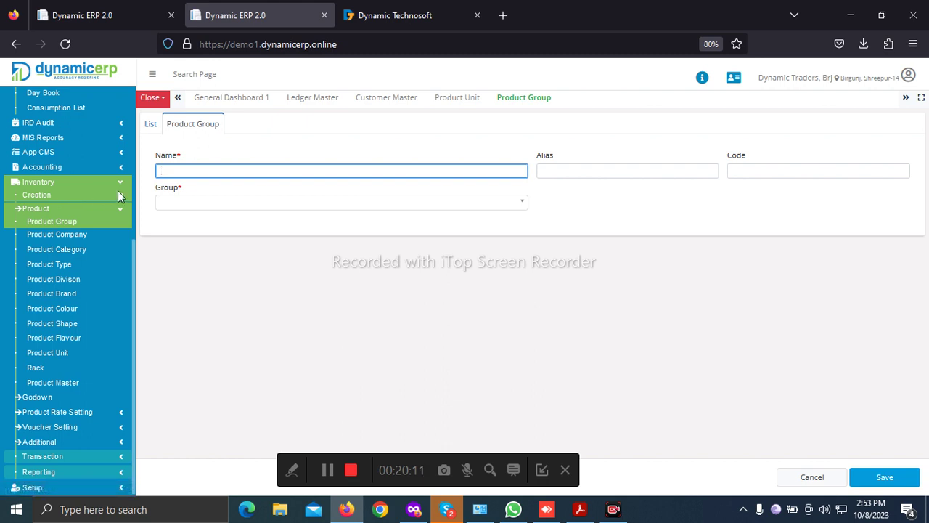
left_click(149, 125)
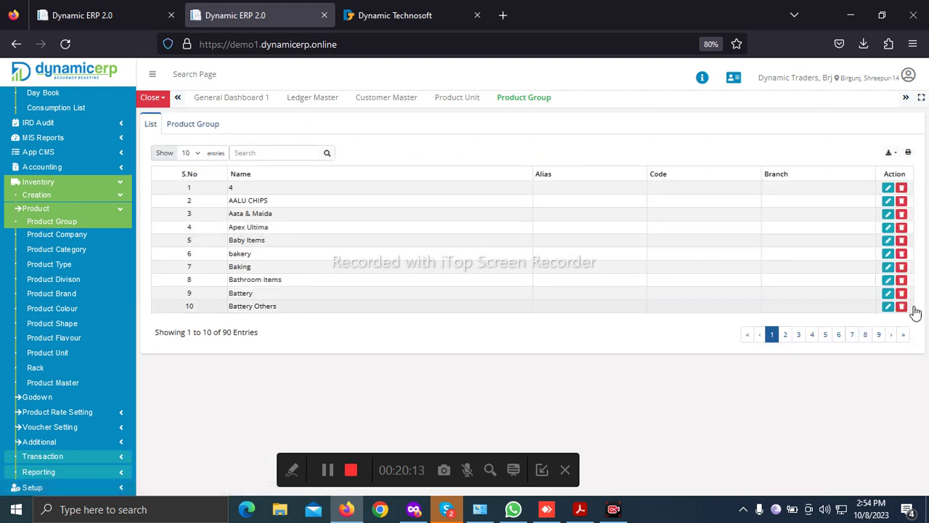
Browse the product group list page by page up to page 8
left_click(785, 336)
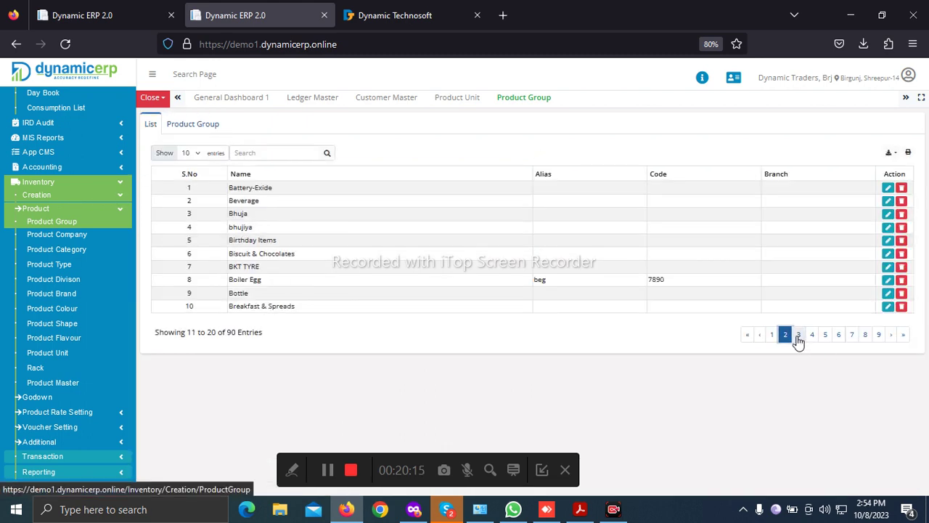
left_click(798, 336)
left_click(812, 336)
left_click(826, 335)
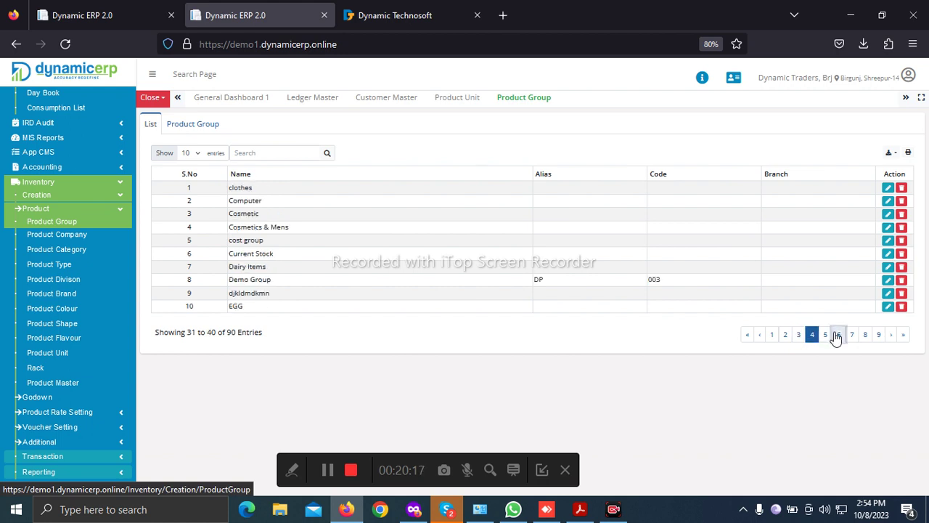
left_click(838, 336)
left_click(850, 335)
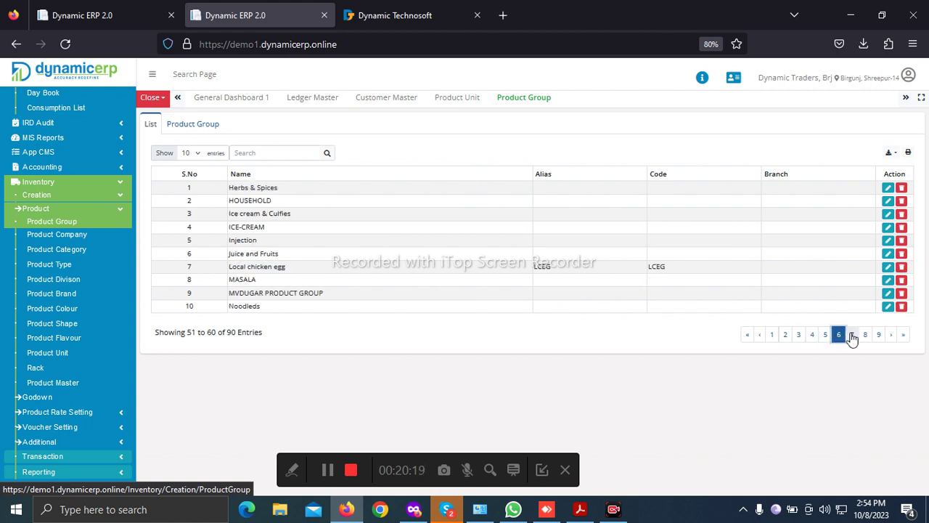
left_click(865, 336)
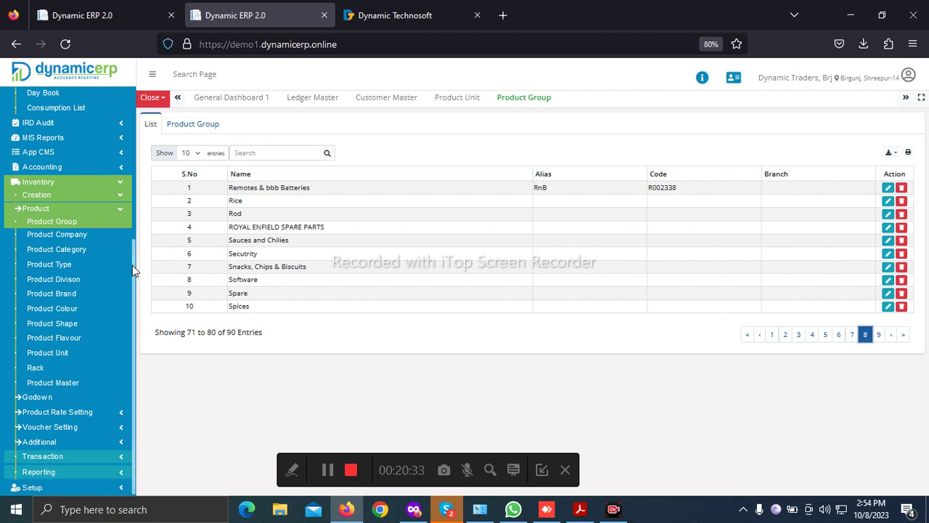
Close the Product Group, Product Unit, Customer Master and Ledger Master pages, leaving only the General Dashboard open
scroll(132, 265, "up", 3)
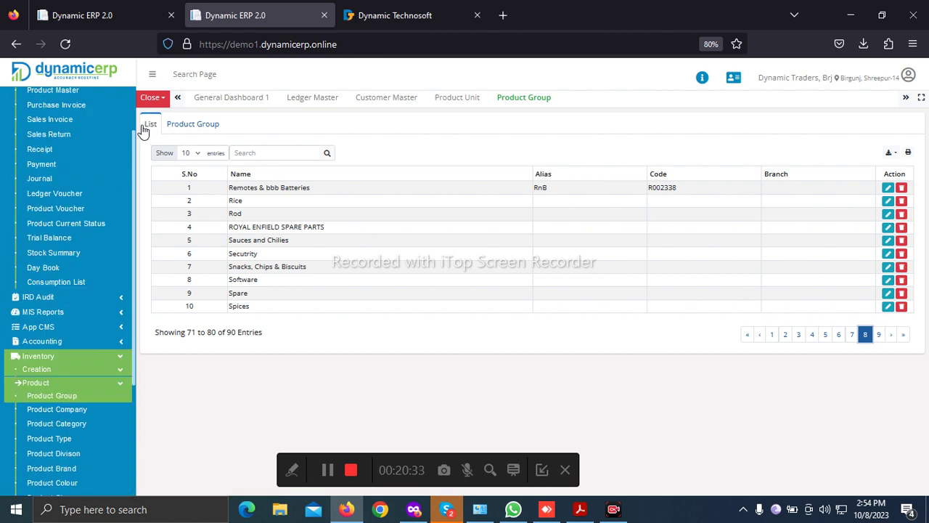
left_click(556, 95)
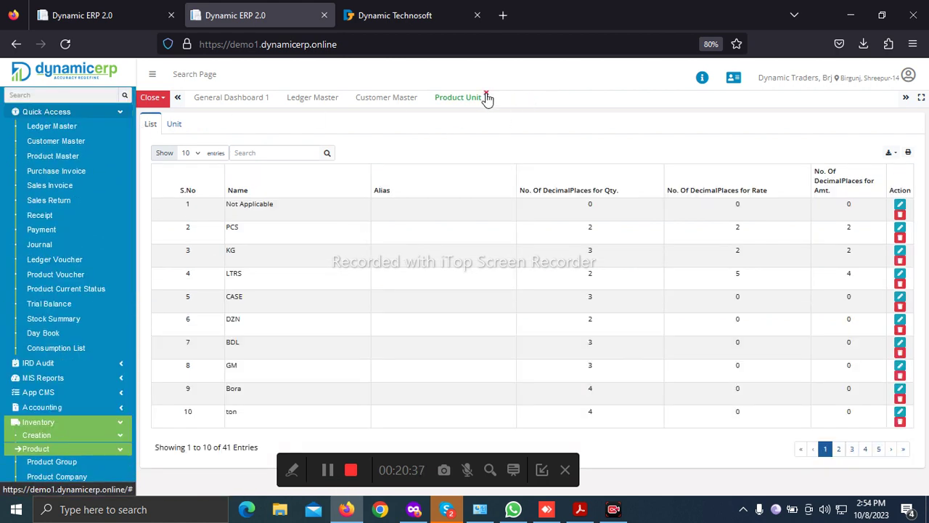
left_click(486, 97)
left_click(425, 94)
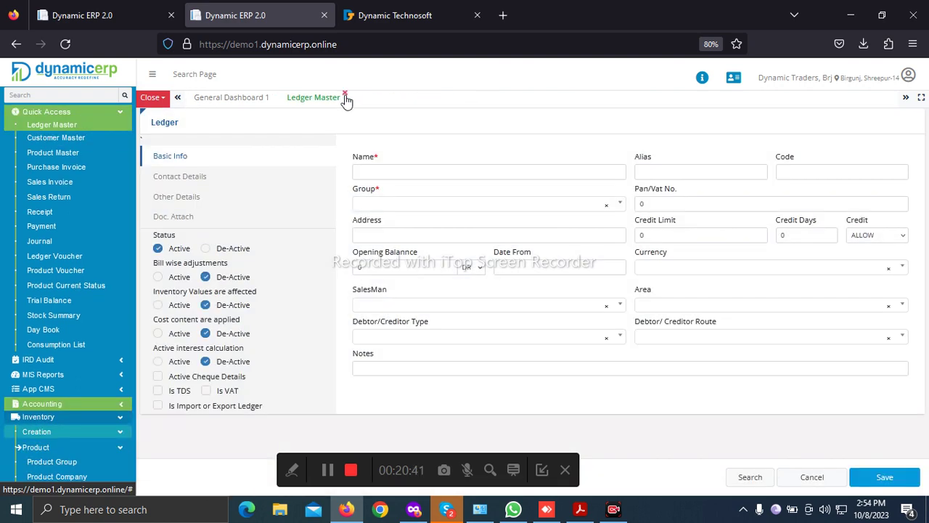
left_click(346, 95)
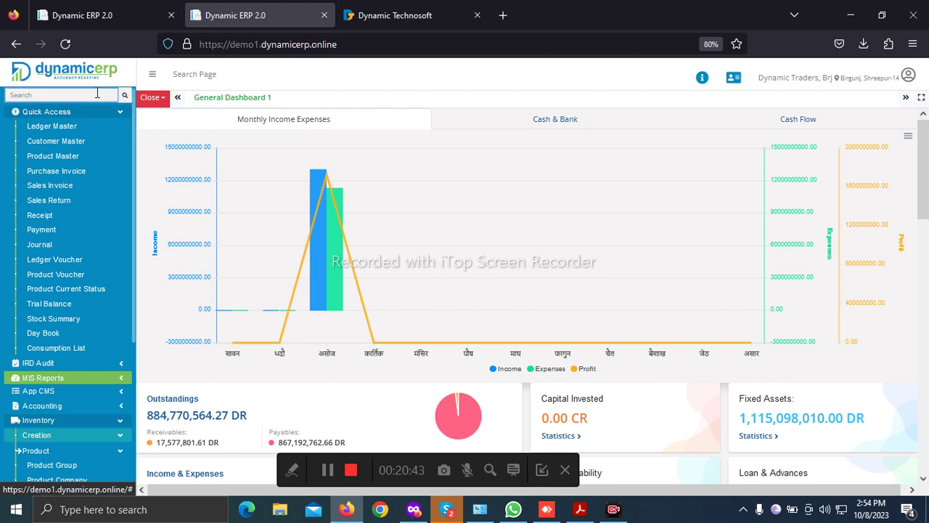
Find the Product Unit creation page by searching for "product uni", view its list, and close the page and search results
type("product uni")
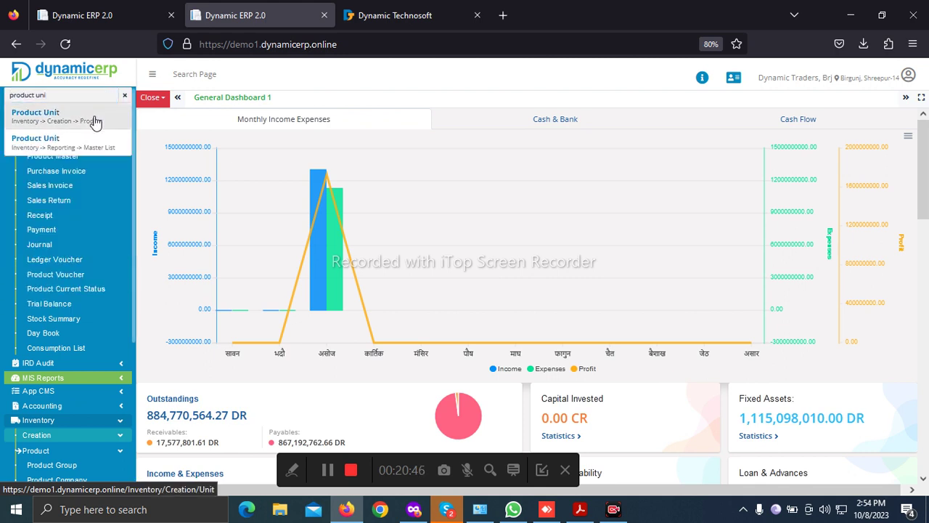
left_click(93, 117)
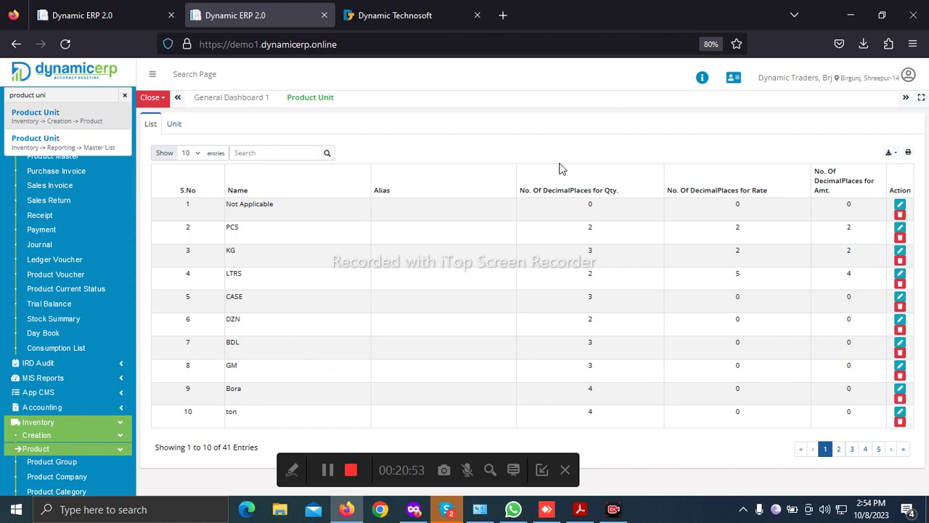
left_click(339, 95)
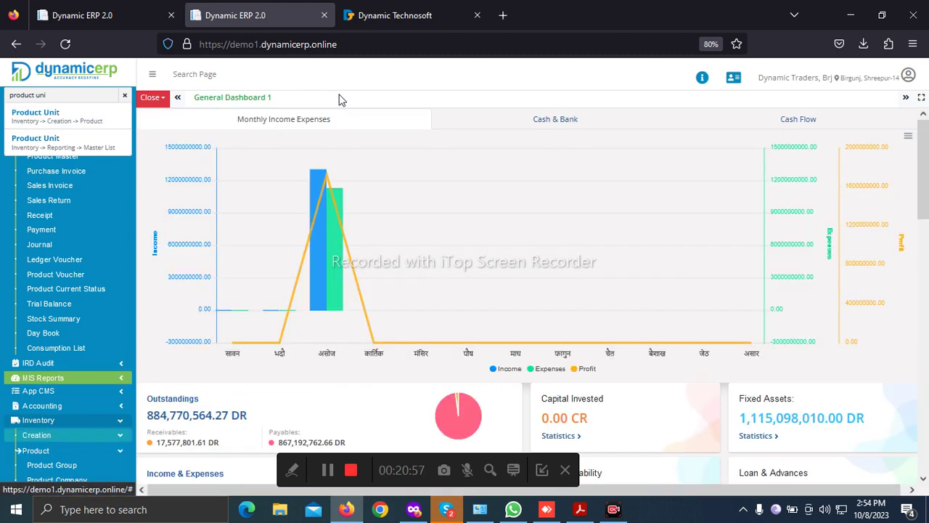
left_click(125, 96)
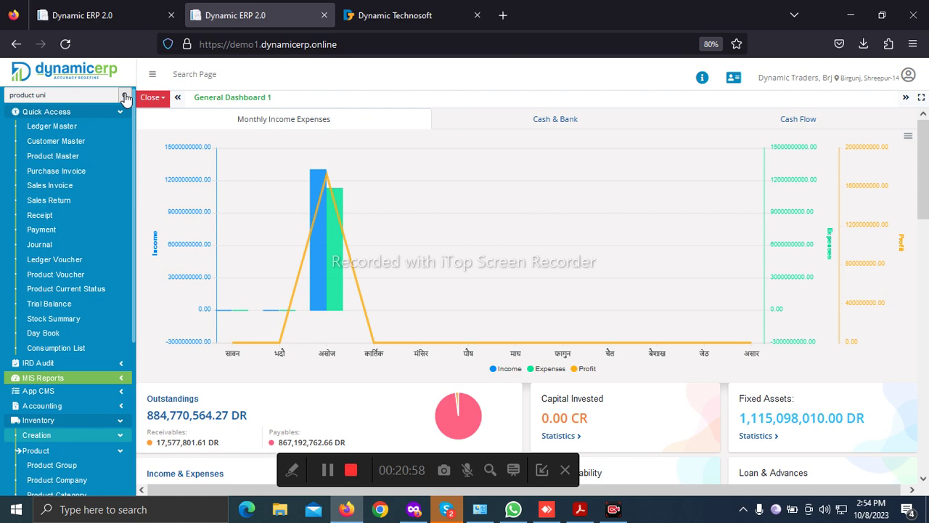
Open the Product Master form and load the product 10 MM TMT Bar for editing from the product search
left_click(80, 157)
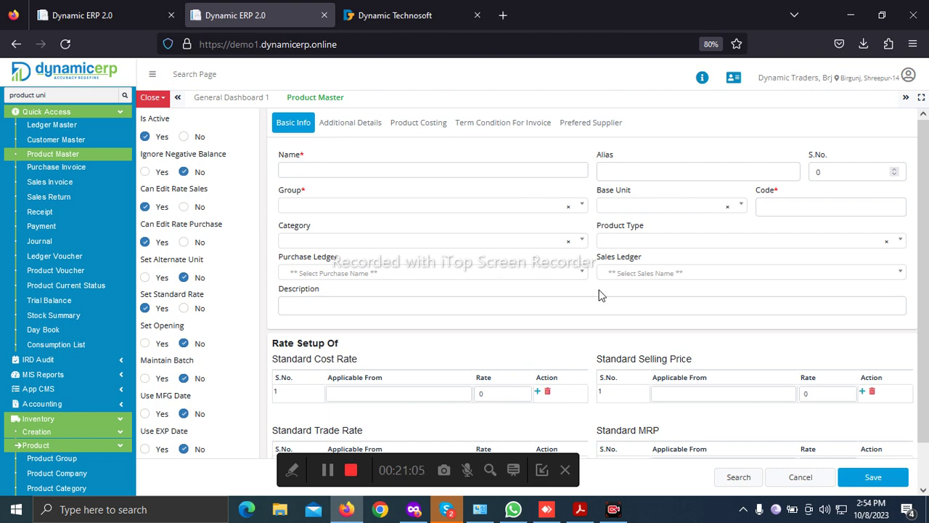
left_click(359, 170)
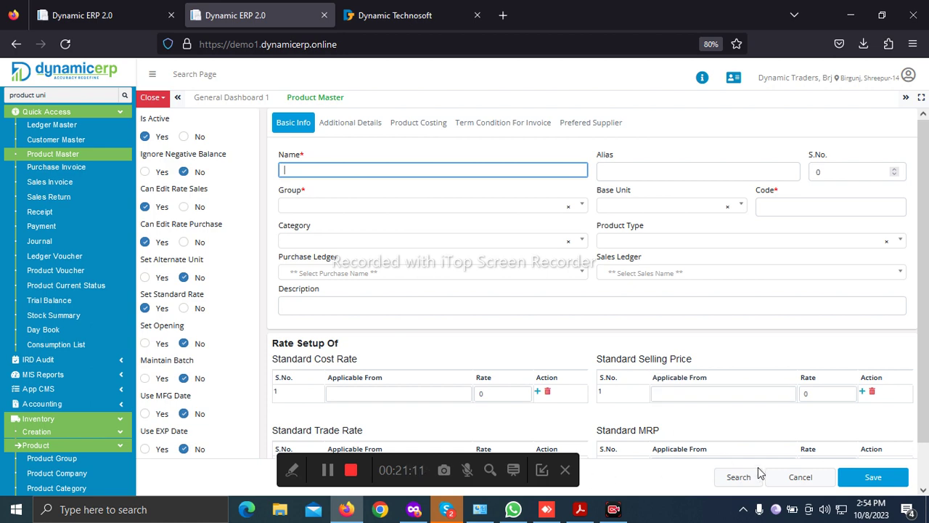
left_click(742, 477)
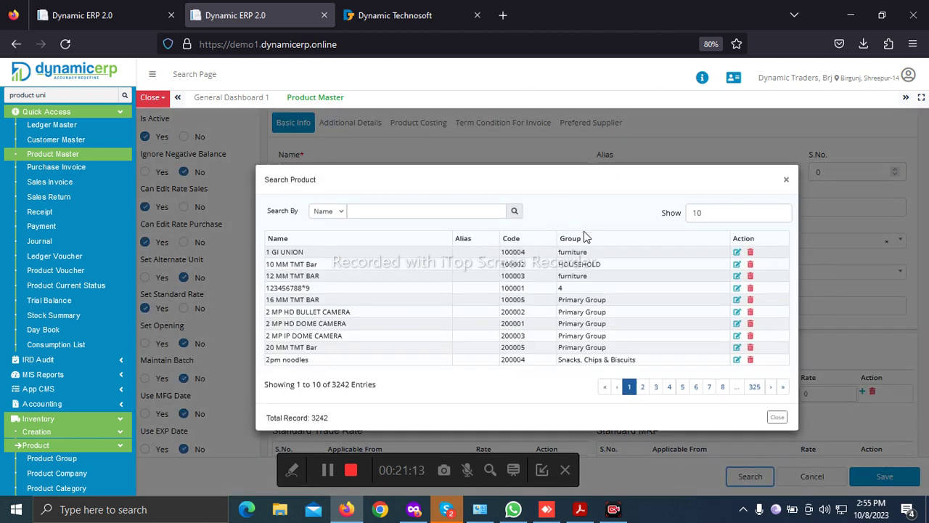
left_click(737, 268)
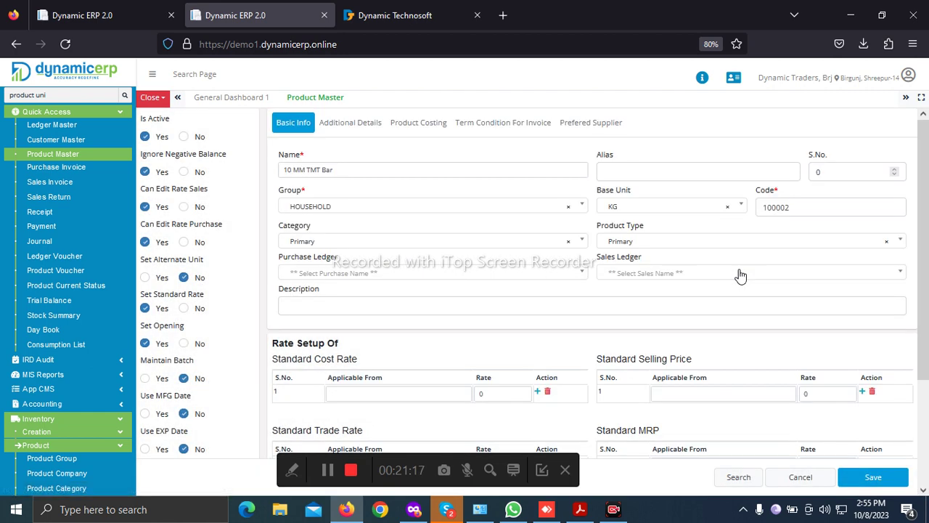
Look through the available product groups and set the 10 MM TMT Bar's group to Aata & Maida
left_click(368, 174)
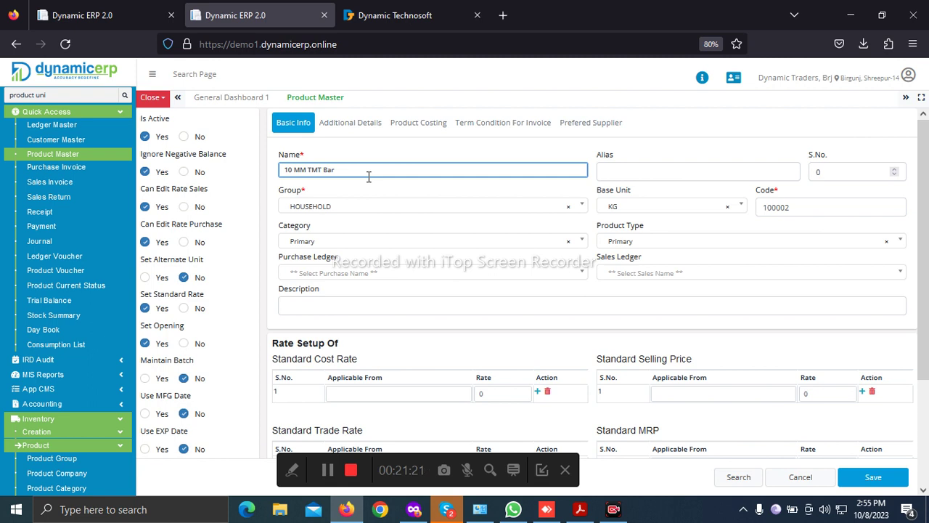
left_click(360, 210)
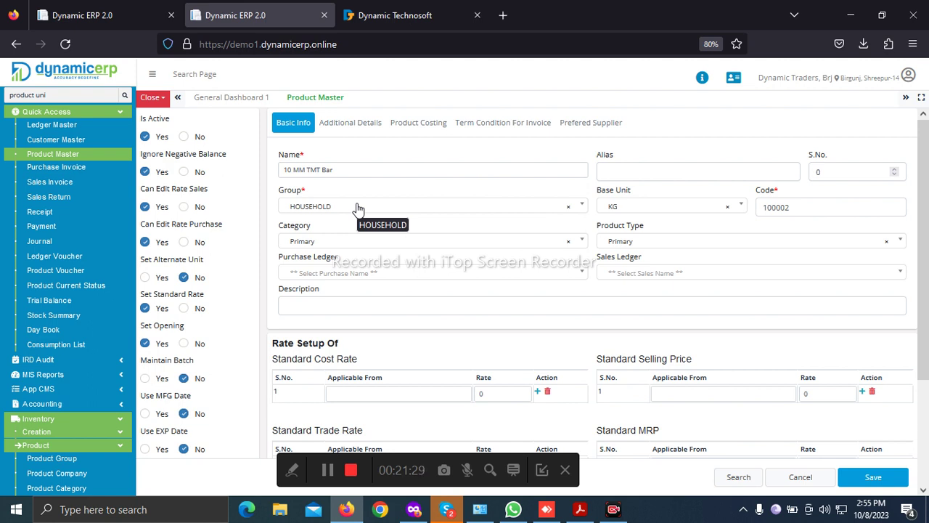
left_click(357, 209)
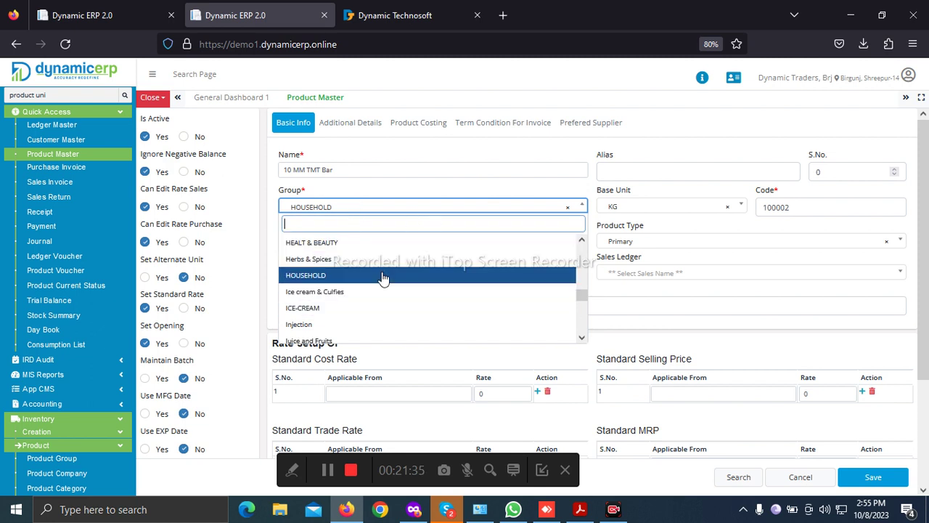
left_click_drag(581, 303, 582, 336)
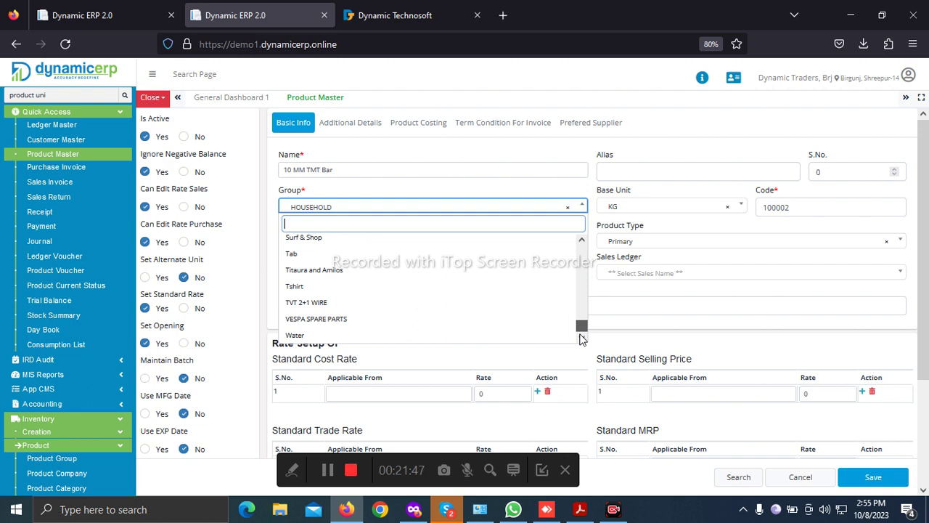
left_click_drag(581, 336, 579, 257)
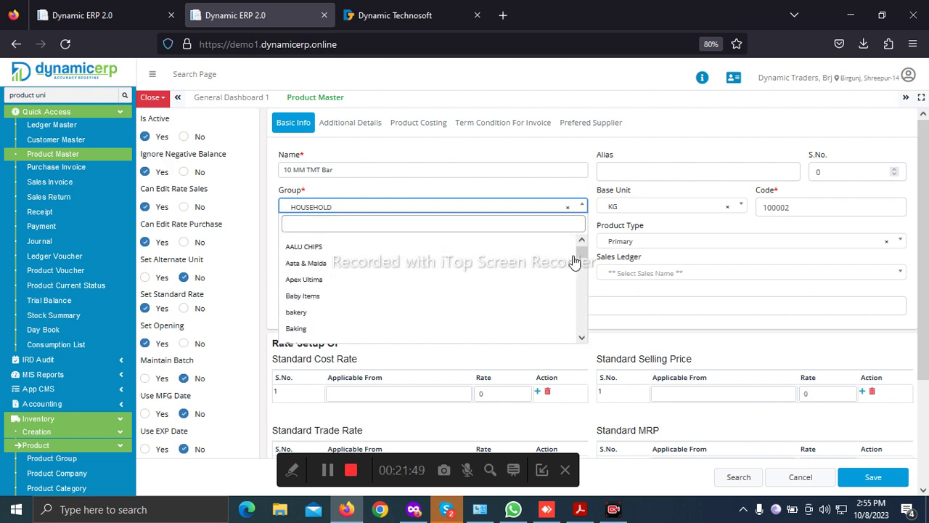
left_click(572, 260)
left_click(535, 175)
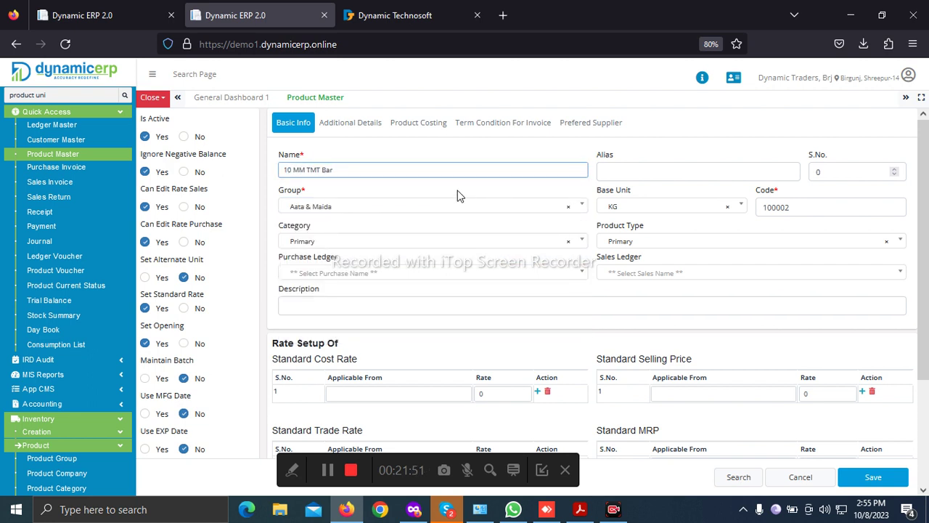
left_click(349, 170)
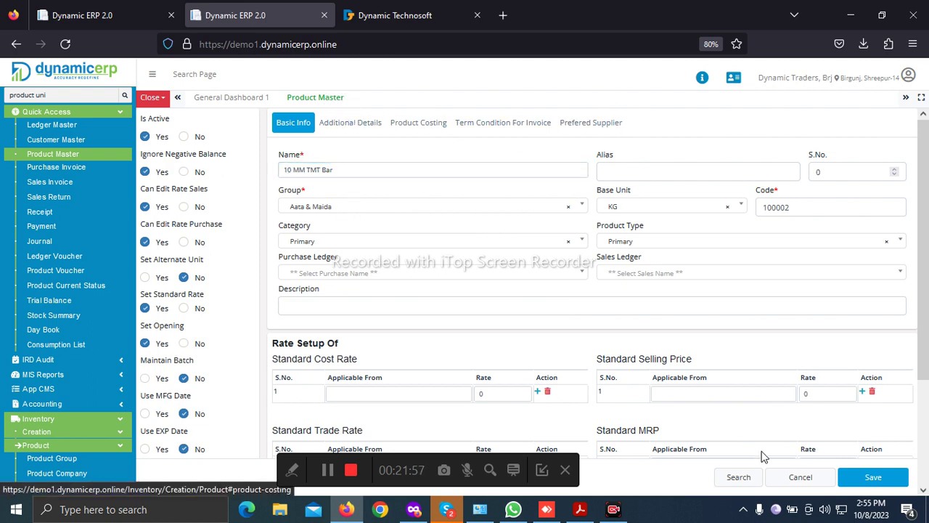
Discard the open product edit, find the Product Group creation page by searching for "product group", and open its entry form
left_click(799, 482)
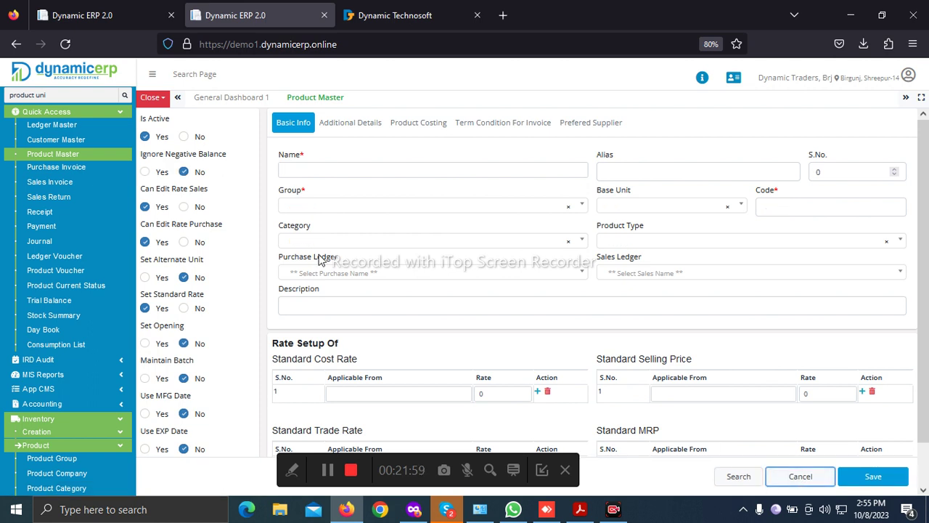
left_click(80, 93)
key("BackSpace")
key("BackSpace")
key("BackSpace")
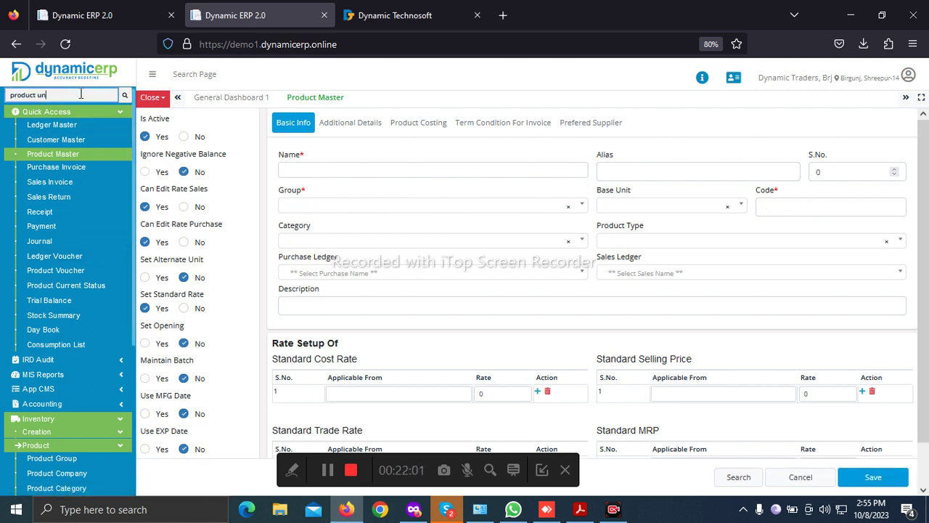
type("group")
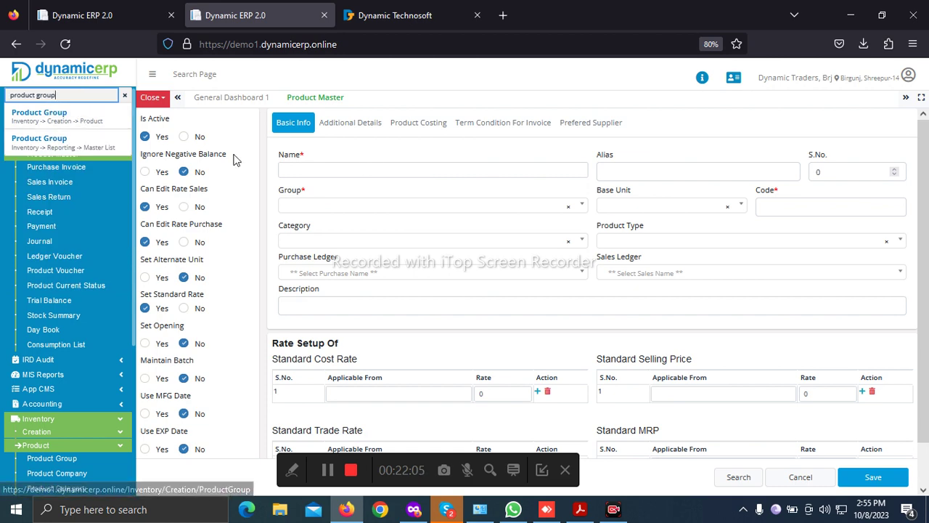
left_click(74, 123)
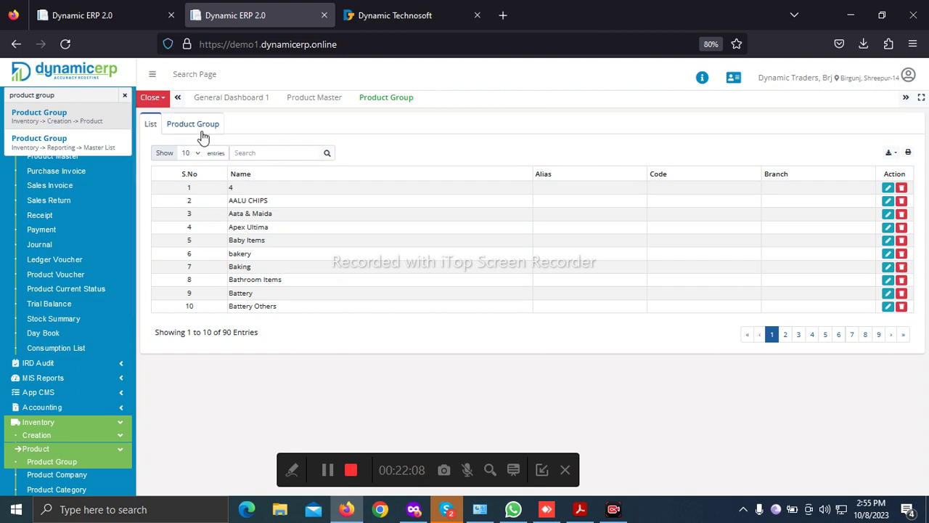
left_click(203, 135)
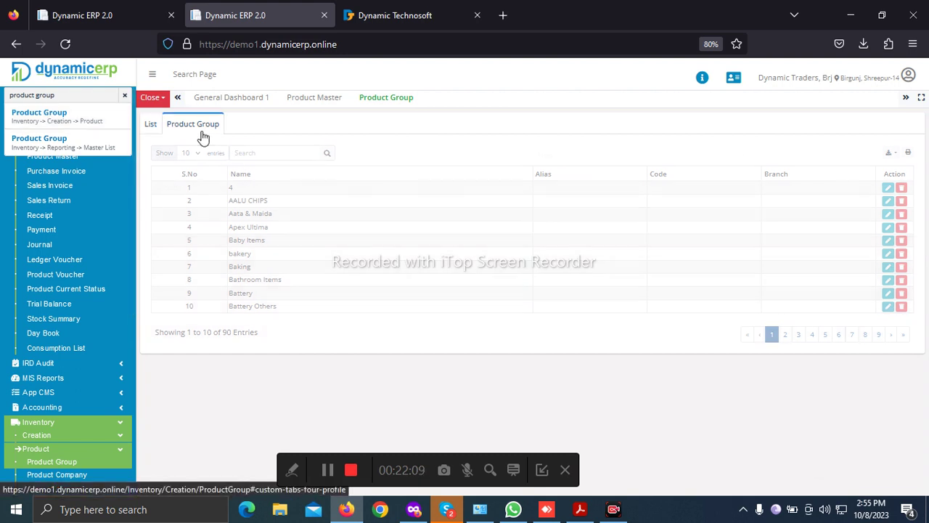
Create and save the product group "Building & Construction materials" under Primary Group, and close the Product Group page
left_click(199, 169)
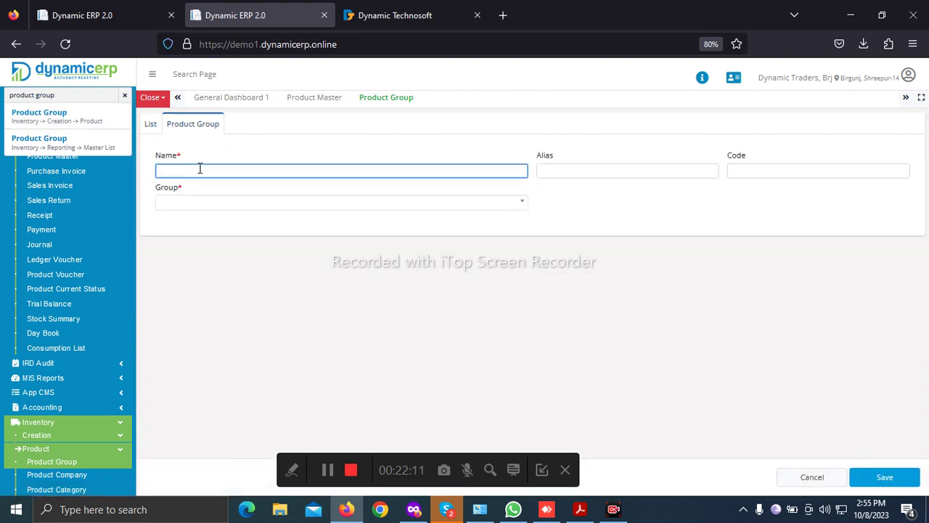
type("Building &")
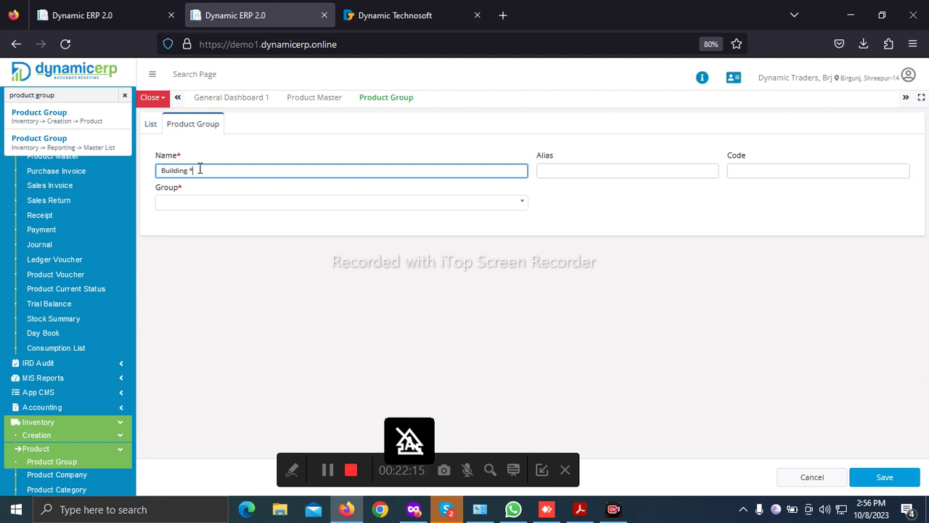
type(" Construction materials")
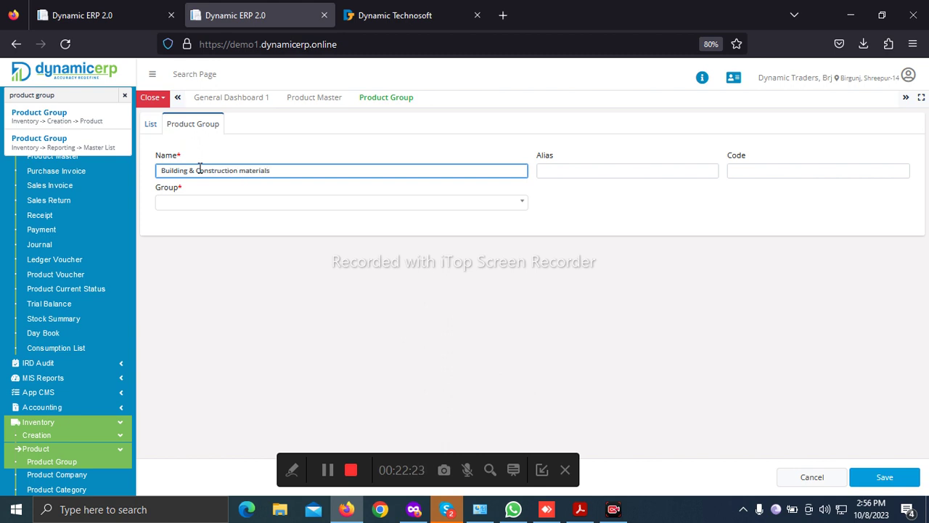
left_click(204, 204)
type("pri")
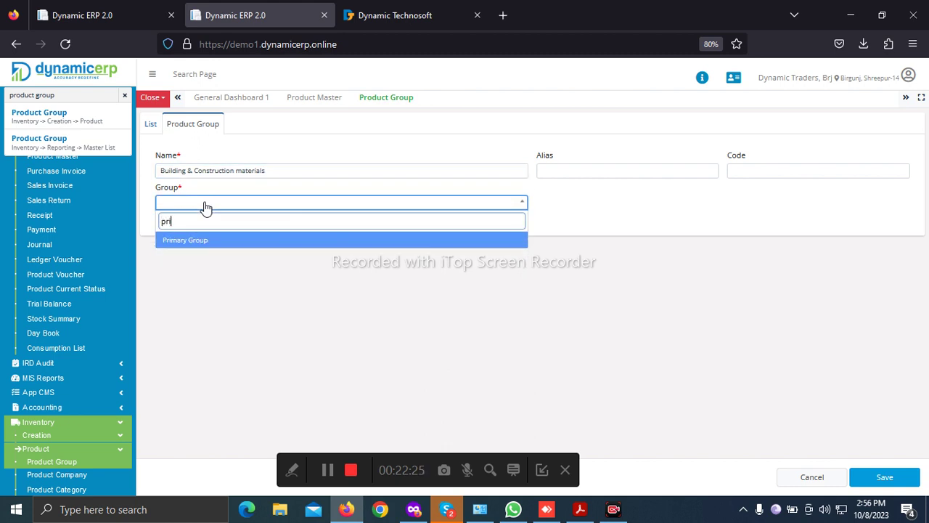
left_click(207, 242)
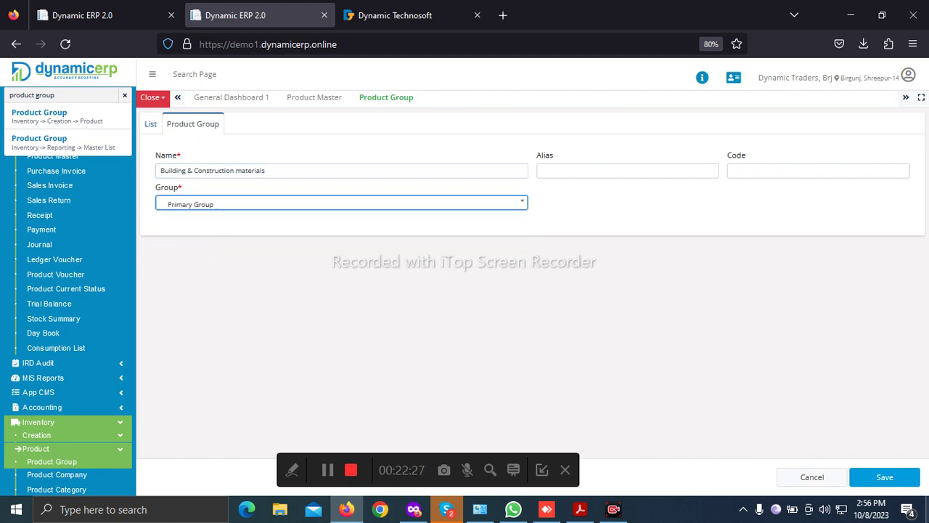
left_click(899, 479)
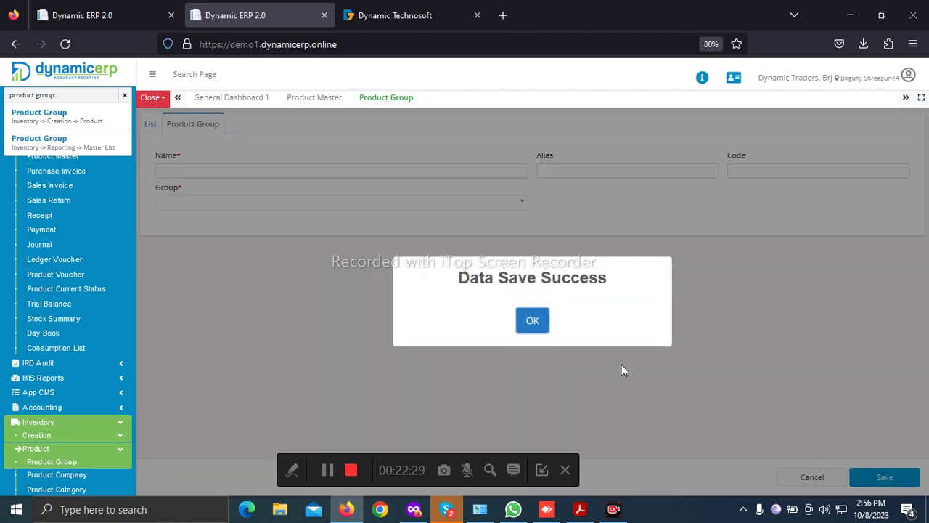
left_click(530, 321)
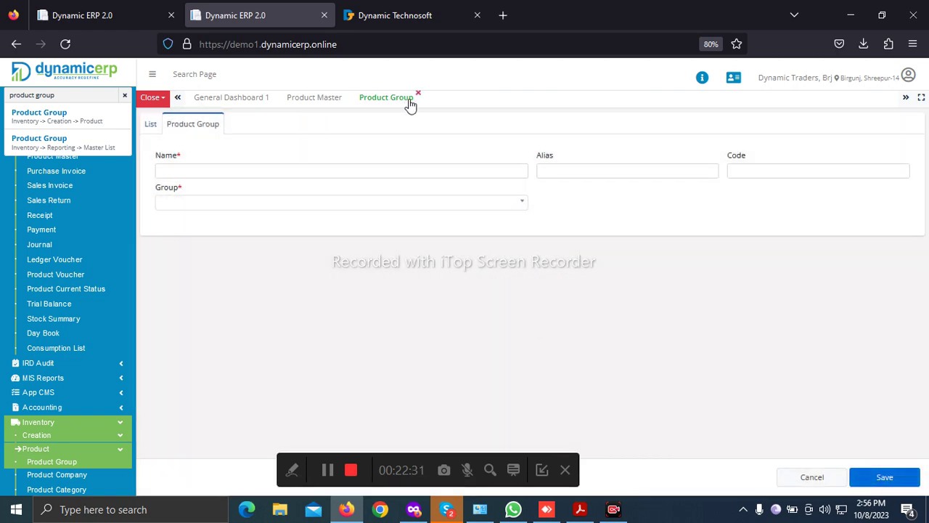
left_click(419, 94)
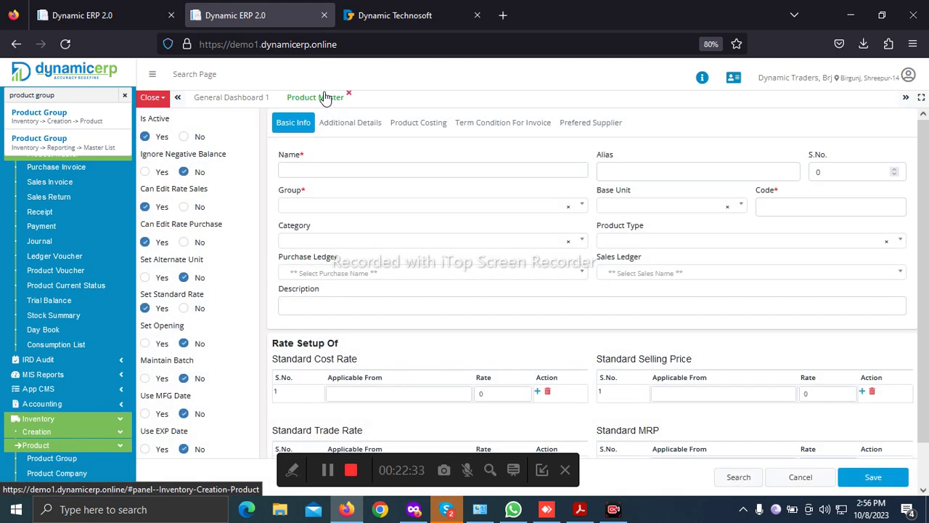
Load the 10 MM TMT Bar for editing and try to find the building materials group among its group options
left_click(326, 169)
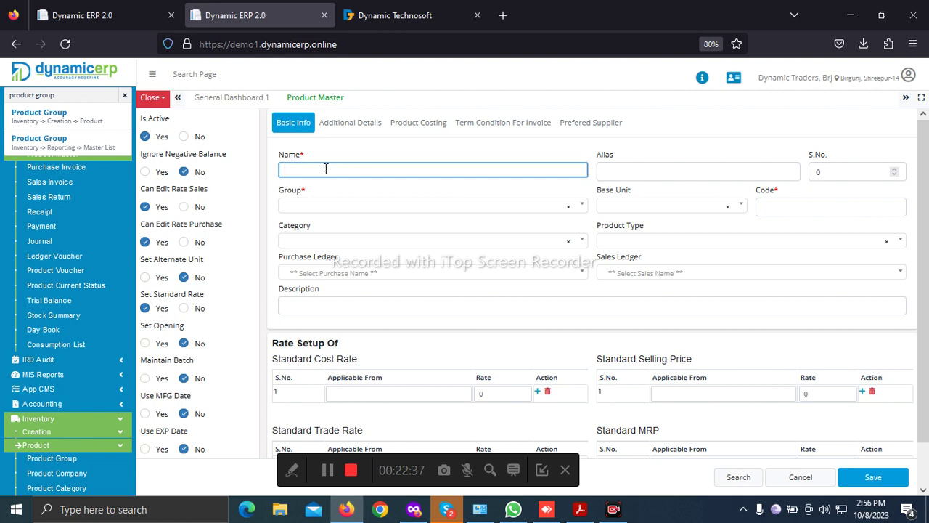
left_click(739, 477)
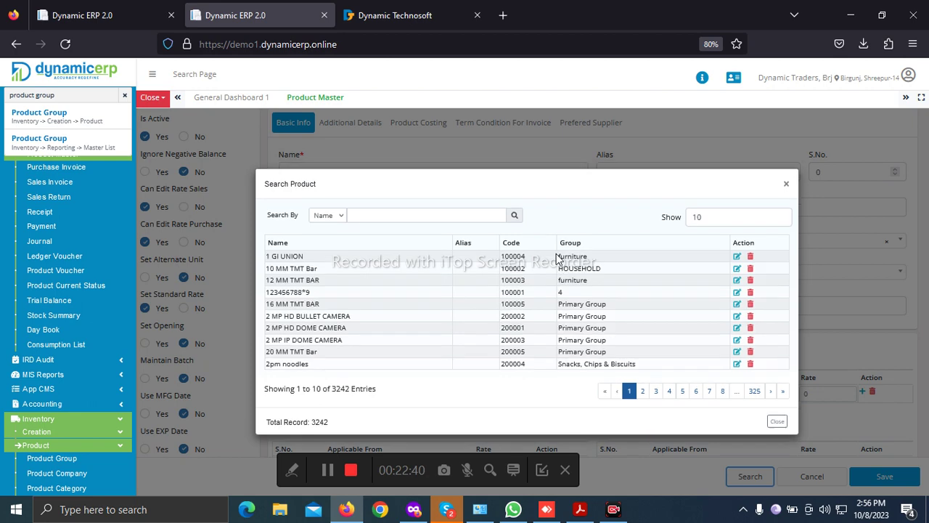
left_click(737, 269)
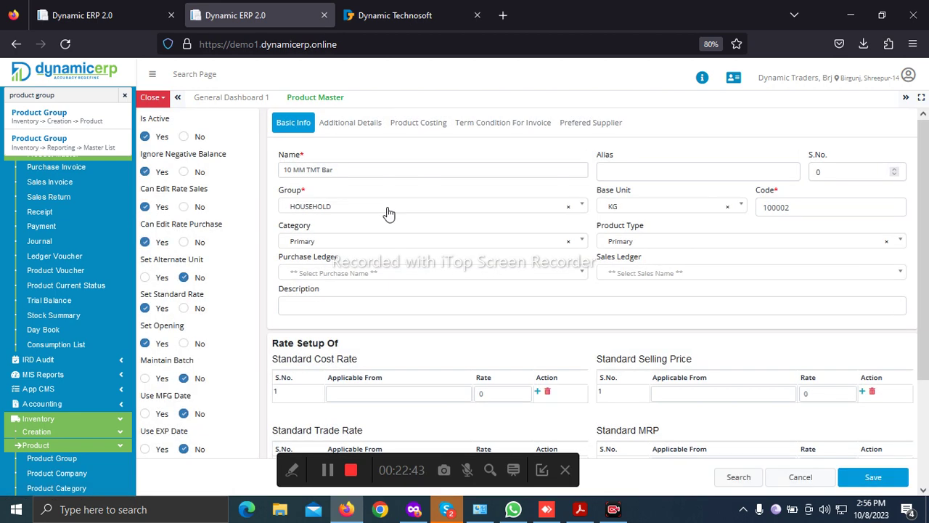
left_click(387, 210)
type("bui")
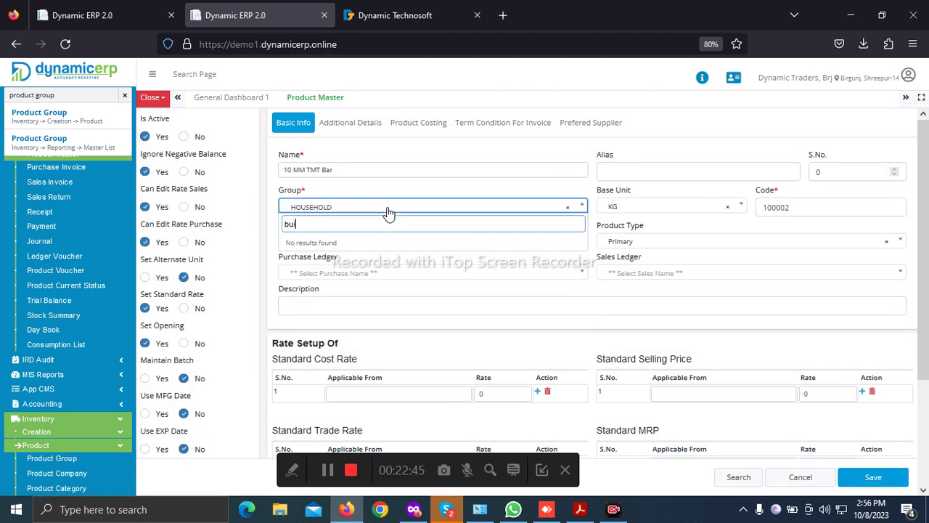
key("BackSpace")
key("BackSpace")
key("BackSpace")
type("Bu")
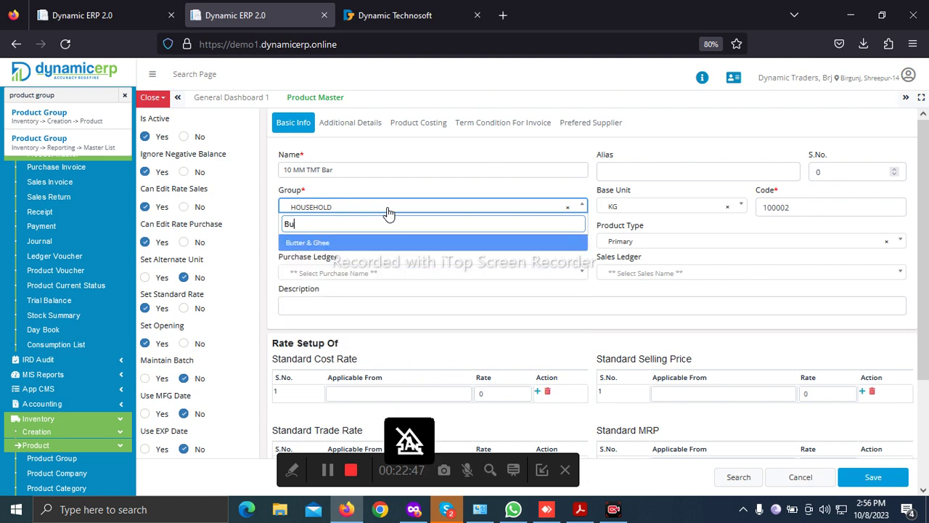
key("BackSpace")
key("BackSpace")
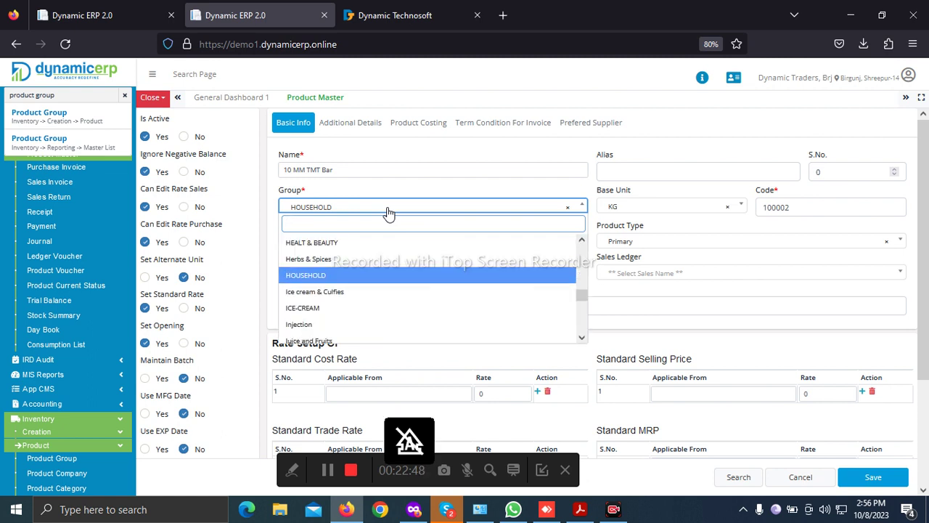
Close and reopen the Product Master form, dismissing the page search results, and load the 10 MM TMT Bar for editing
left_click(351, 98)
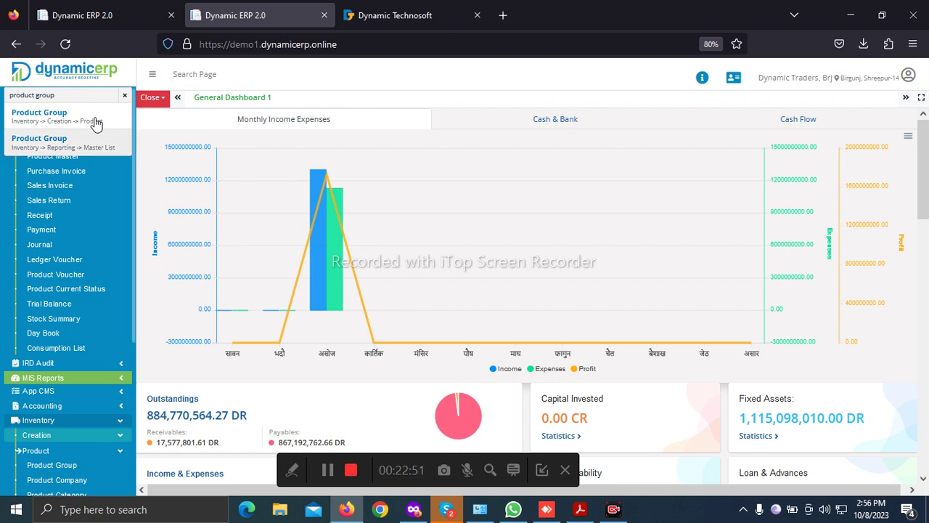
left_click(125, 96)
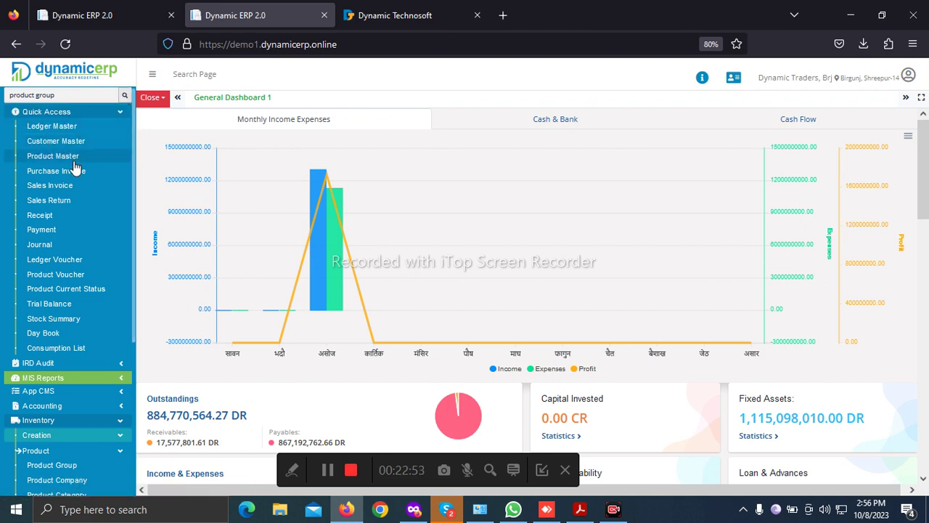
left_click(125, 157)
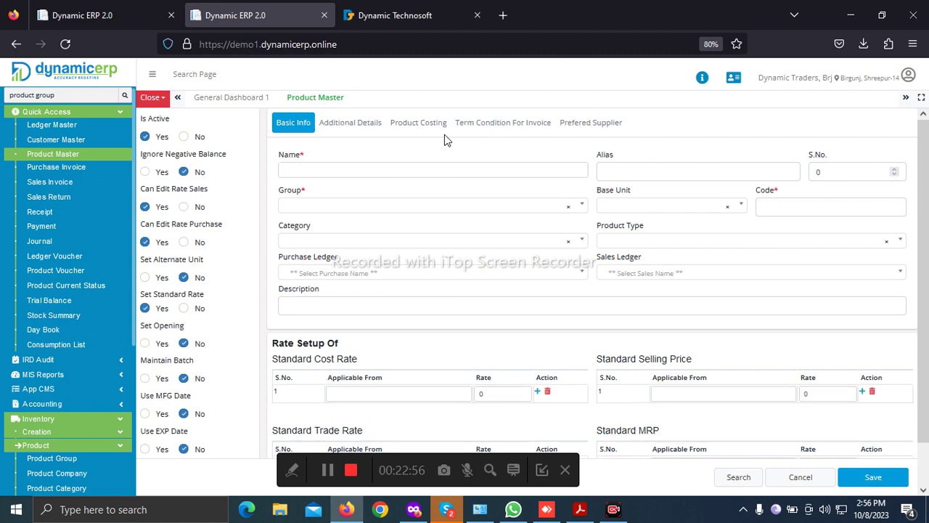
left_click(349, 178)
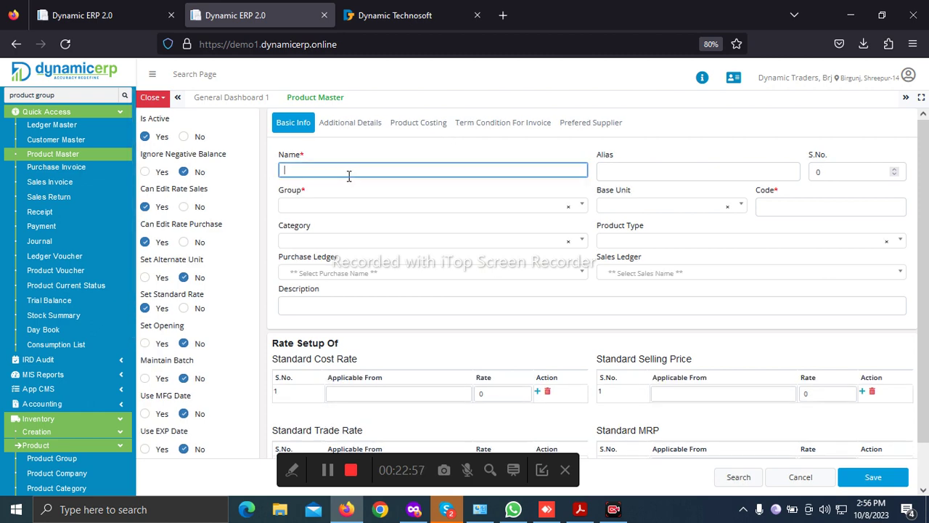
left_click(736, 477)
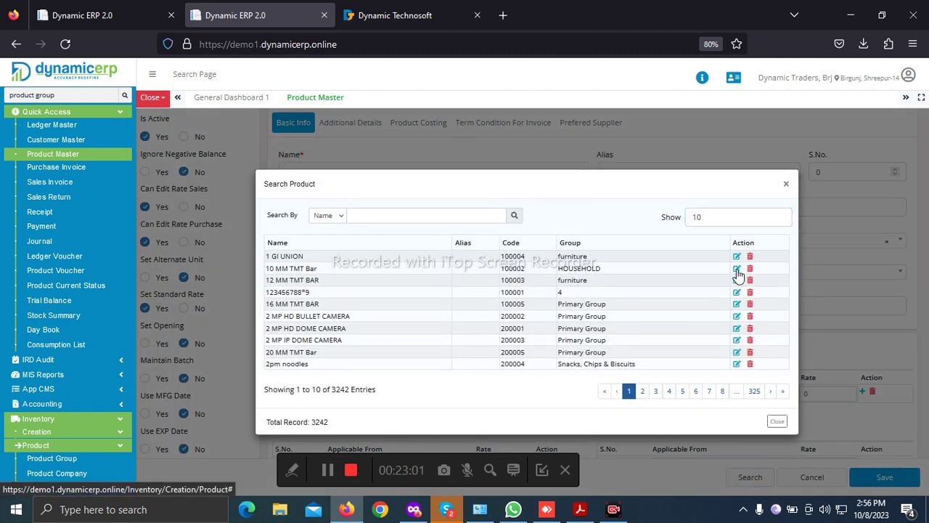
left_click(737, 269)
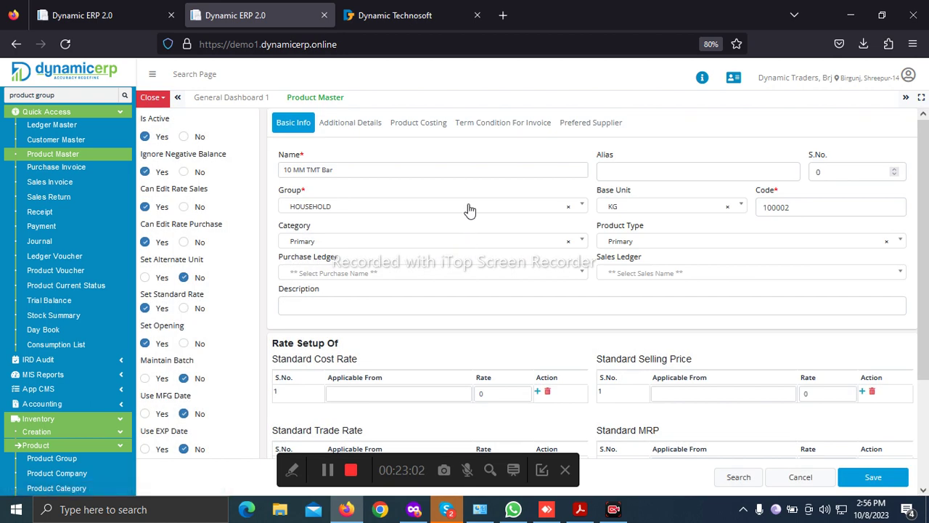
Set the 10 MM TMT Bar's group to Building & Construction materials and view the available base units without changing the unit
left_click(512, 208)
type("bui")
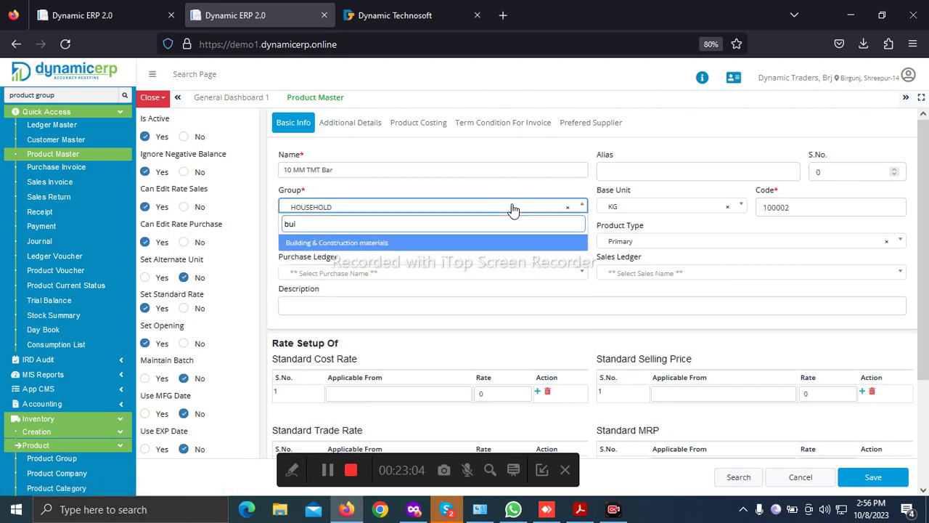
left_click(465, 246)
left_click(391, 167)
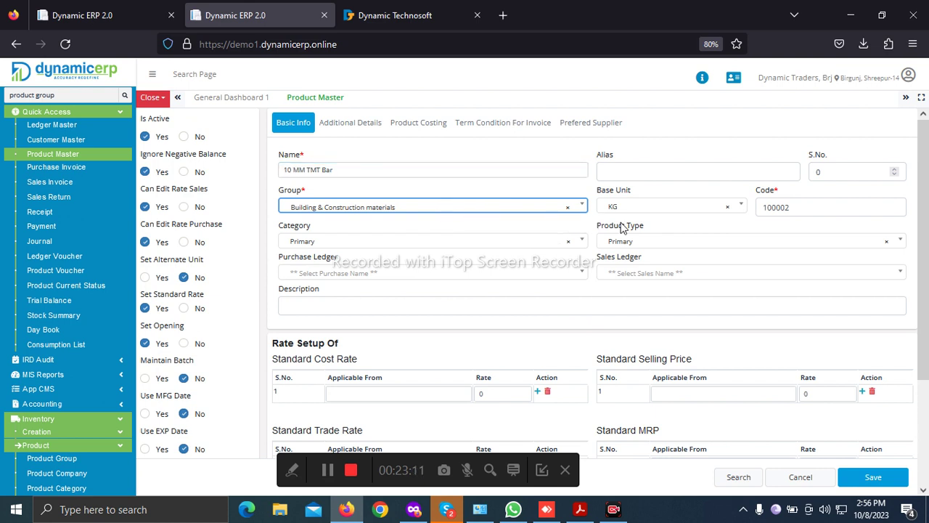
left_click(679, 210)
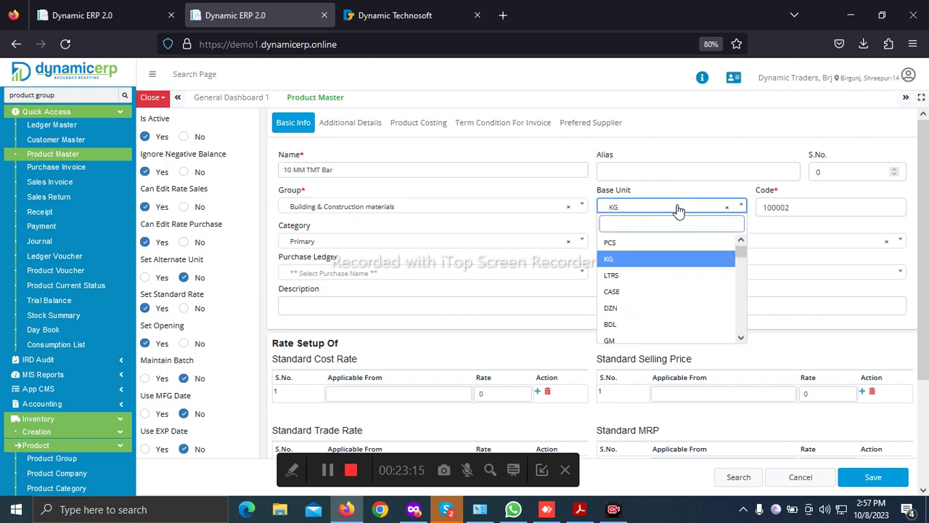
left_click(677, 210)
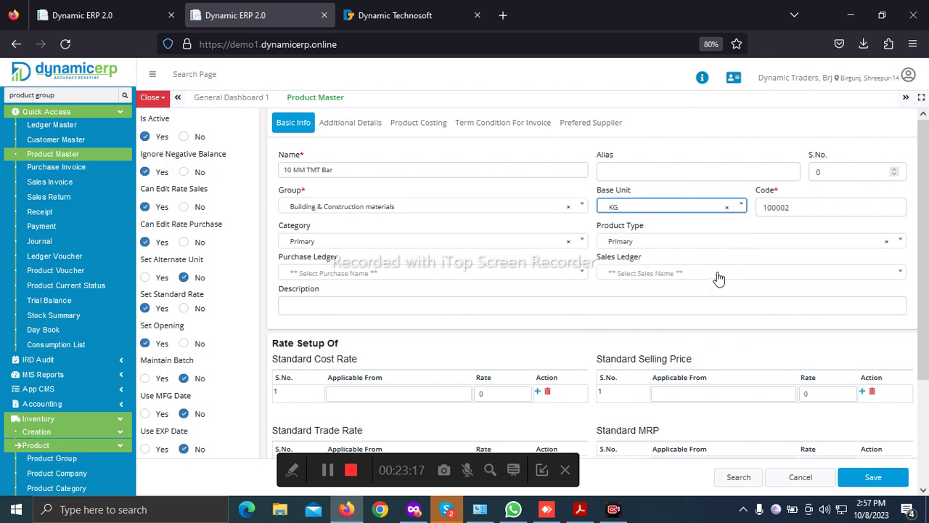
left_click(652, 176)
Set the 10 MM TMT Bar's purchase ledger to PURCHASE A/C
left_click(381, 274)
type("p")
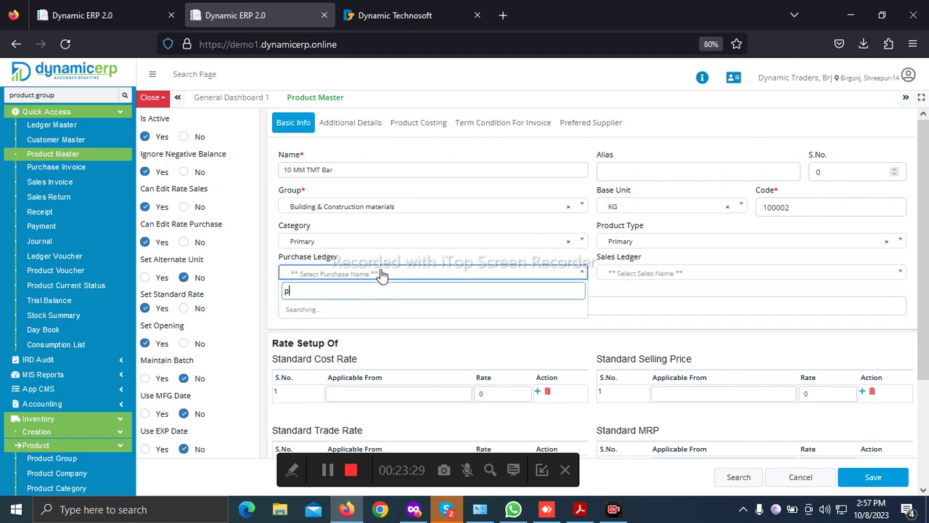
type("urc")
key("BackSpace")
key("BackSpace")
key("BackSpace")
type("sh")
key("BackSpace")
key("BackSpace")
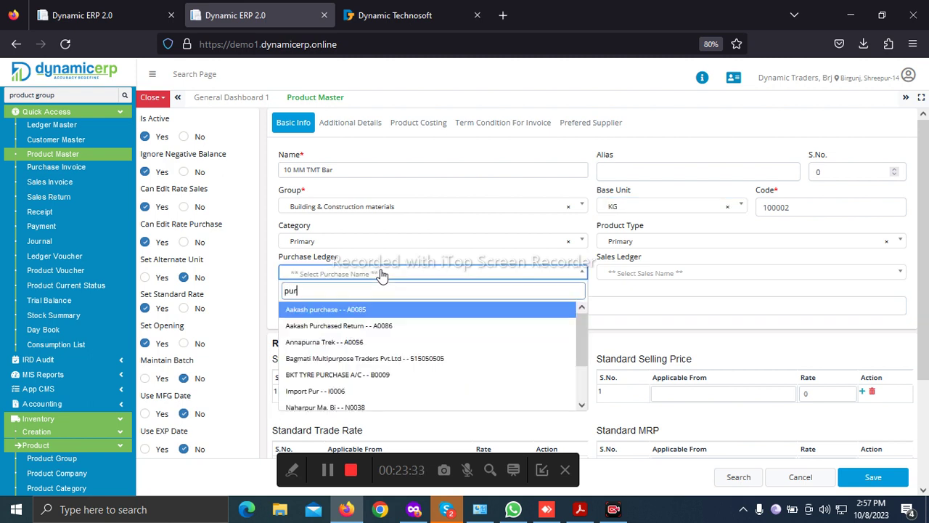
type("ch")
left_click(354, 363)
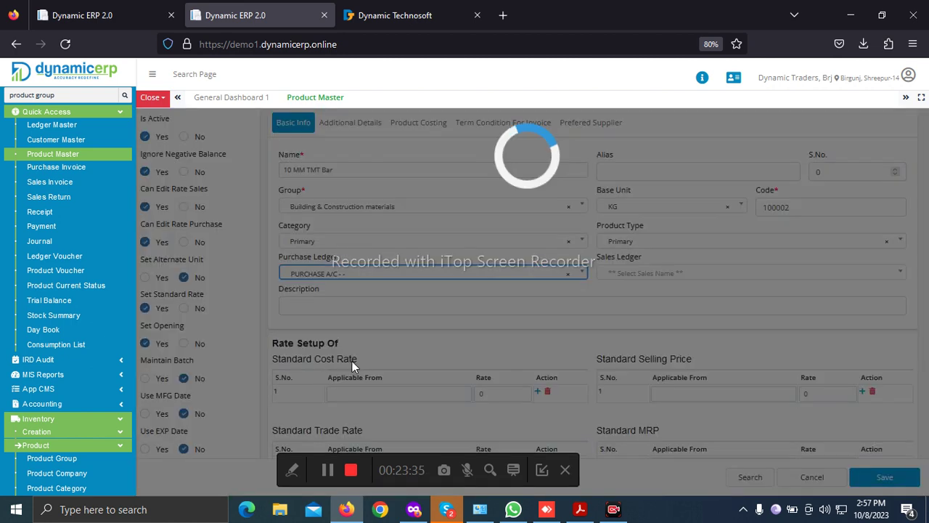
Set the 10 MM TMT Bar's sales ledger to SALES A/C
left_click(661, 279)
type("sales")
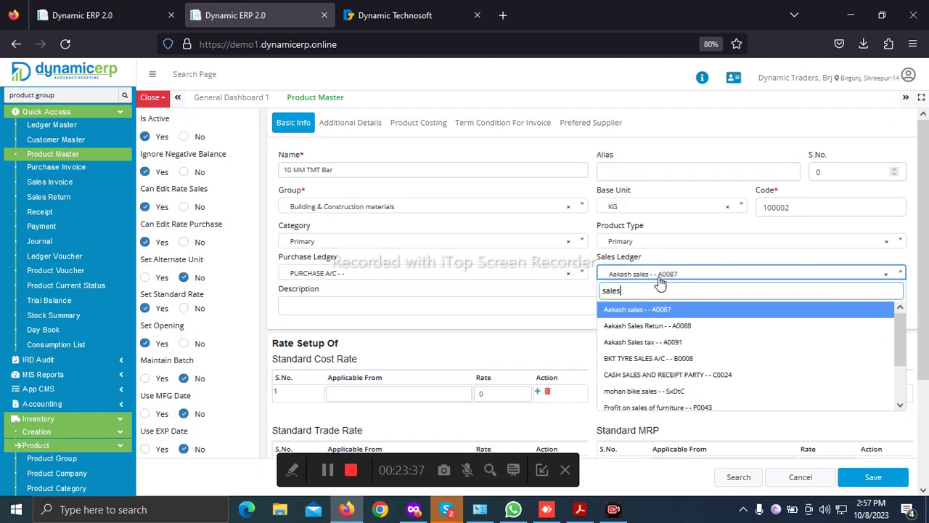
key("BackSpace")
key("BackSpace")
key("BackSpace")
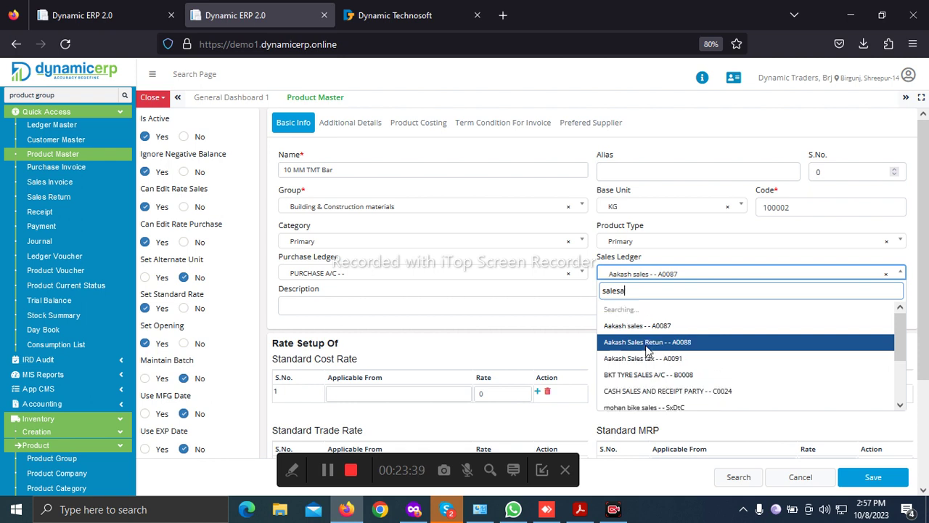
key("BackSpace")
key("BackSpace")
key("Caps_Lock")
type("S")
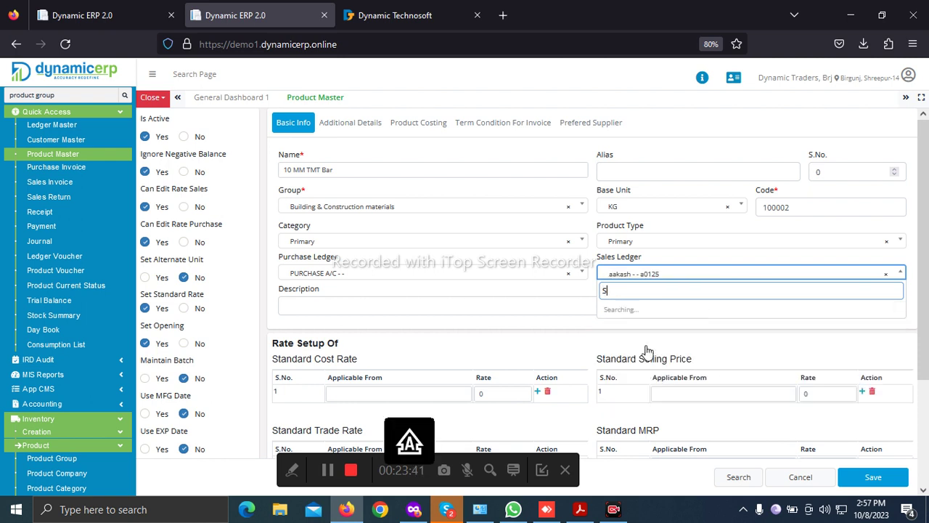
key("Caps_Lock")
type("ales")
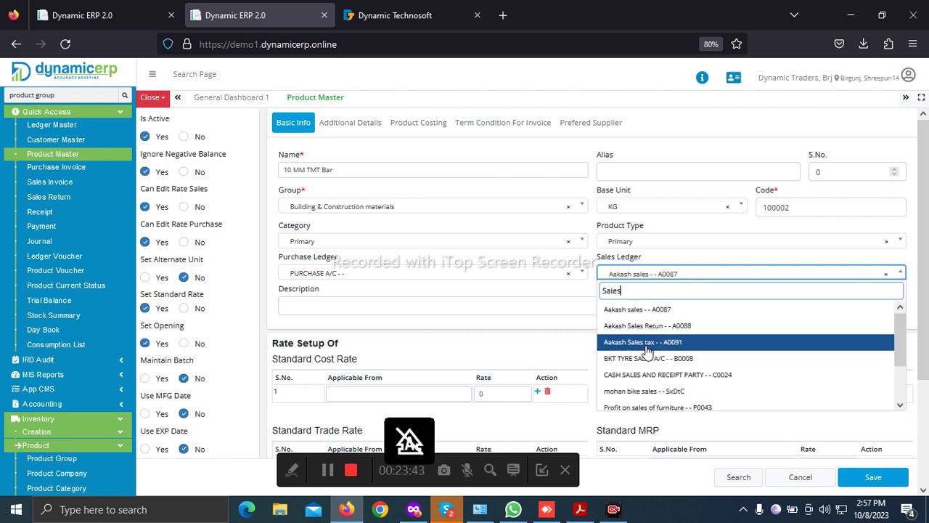
left_click_drag(904, 333, 896, 369)
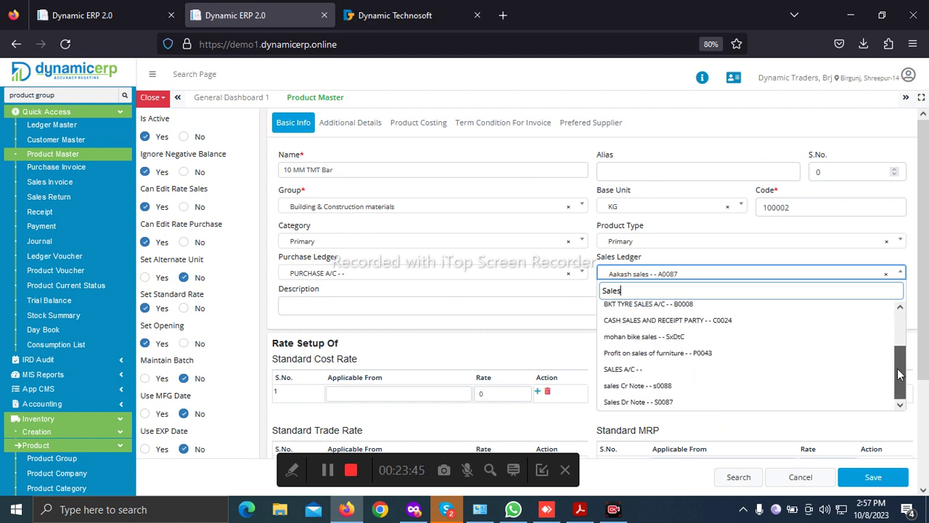
left_click(630, 369)
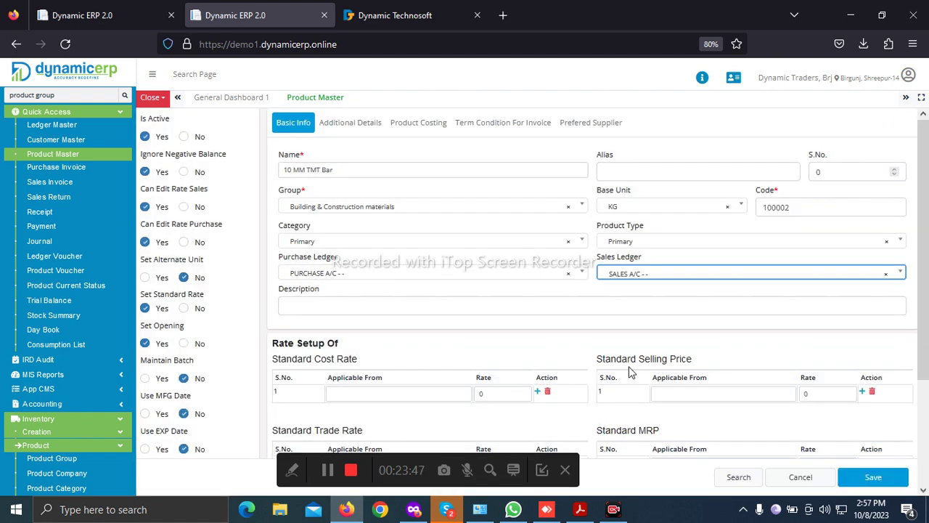
left_click(809, 308)
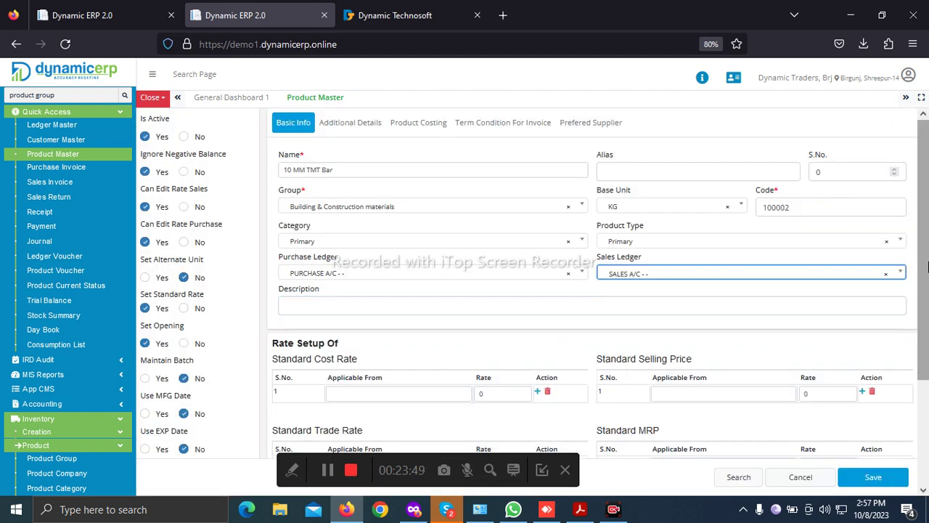
Look over the 10 MM TMT Bar's standard cost and selling rate fields and set Ignore Negative Balance to No
left_click_drag(927, 267, 927, 324)
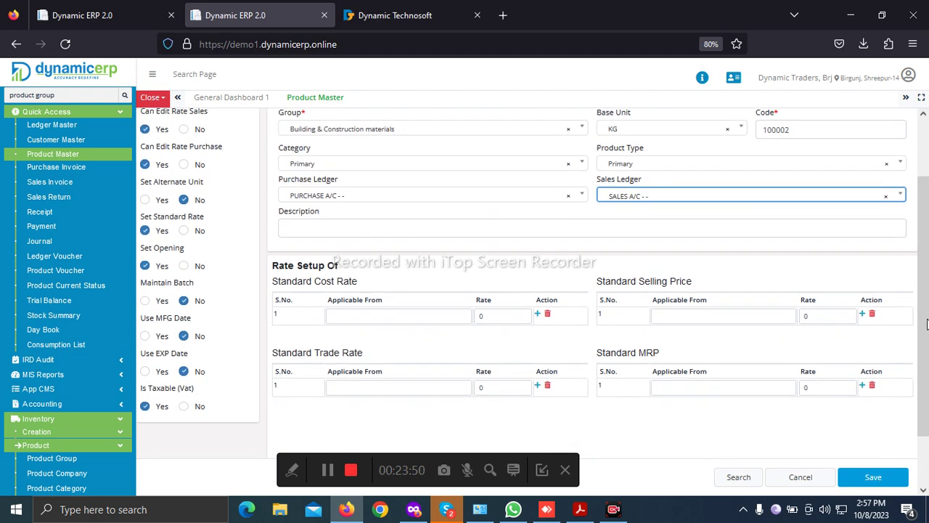
left_click(400, 322)
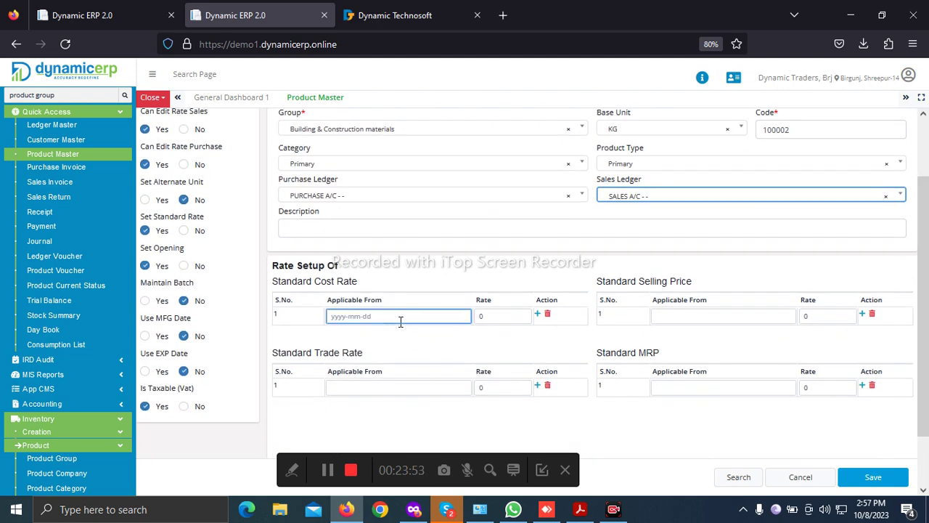
left_click(491, 317)
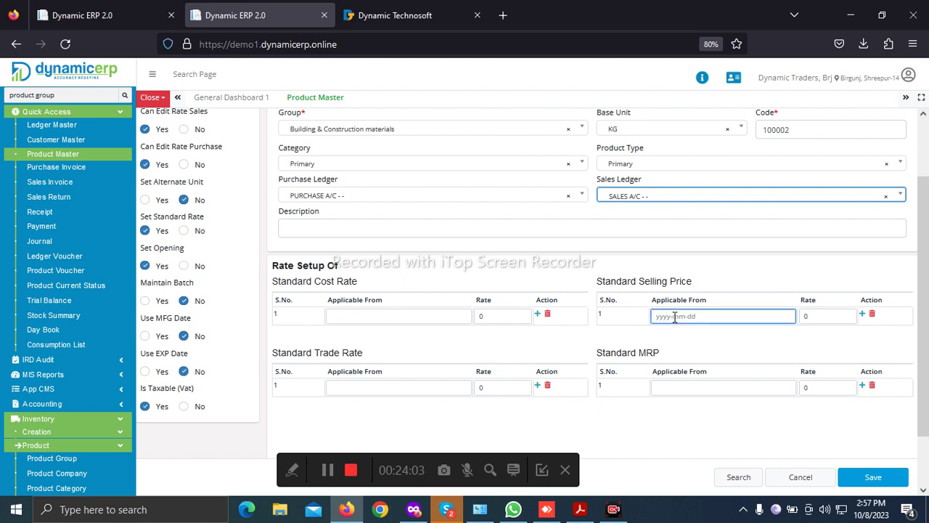
left_click_drag(923, 197, 927, 142)
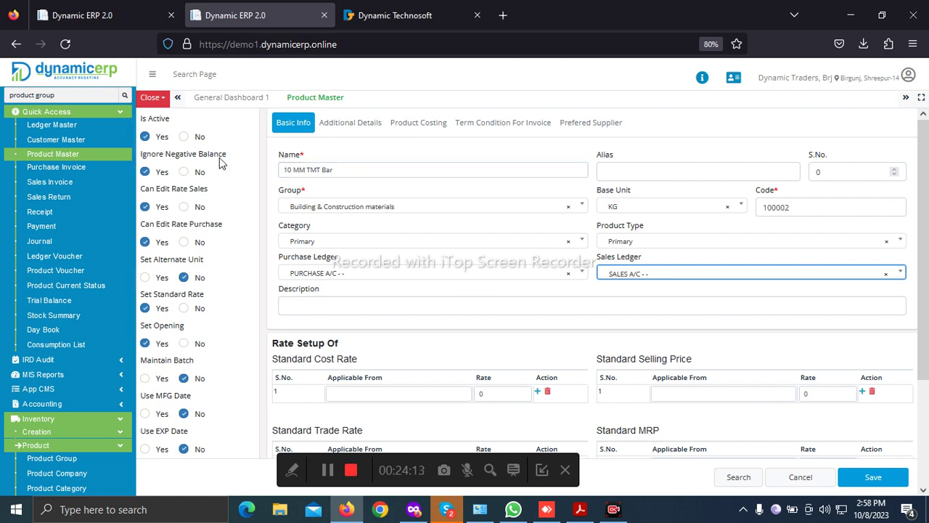
left_click(364, 172)
left_click(185, 173)
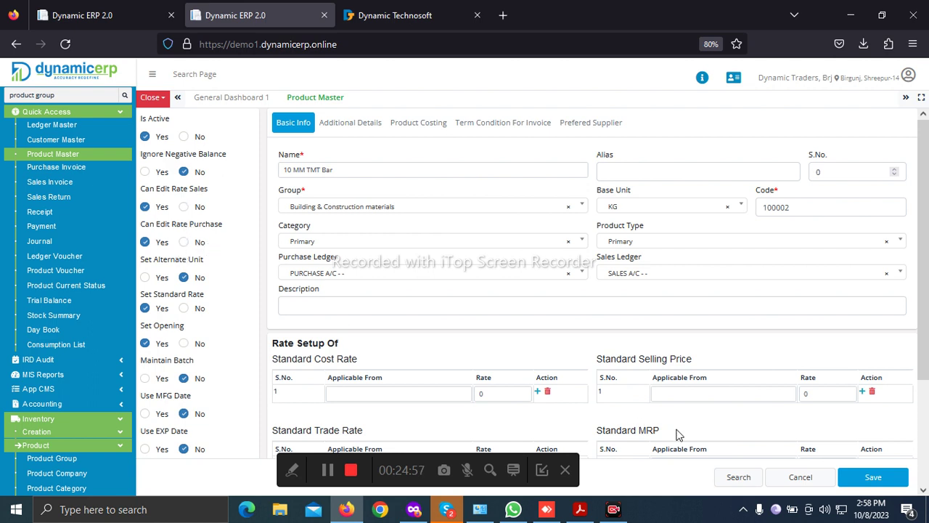
Examine the 10 MM TMT Bar's standard rate setup and its godown-wise opening quantity, rate and amount
left_click(699, 395)
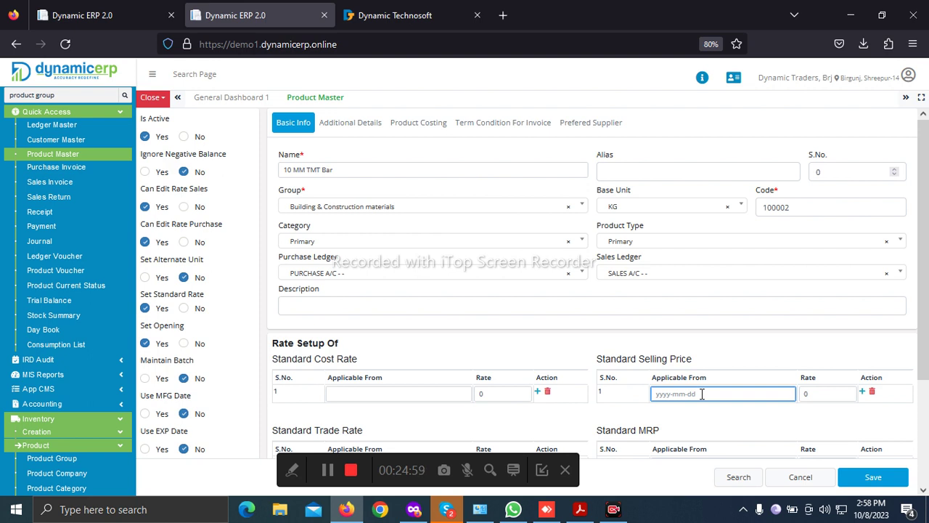
left_click(476, 320)
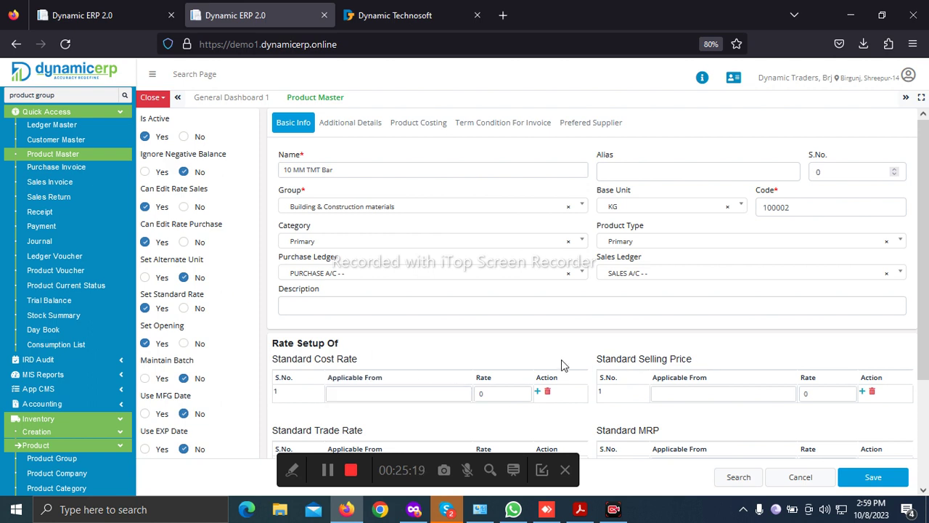
left_click(399, 385)
scroll(926, 258, "down", 5)
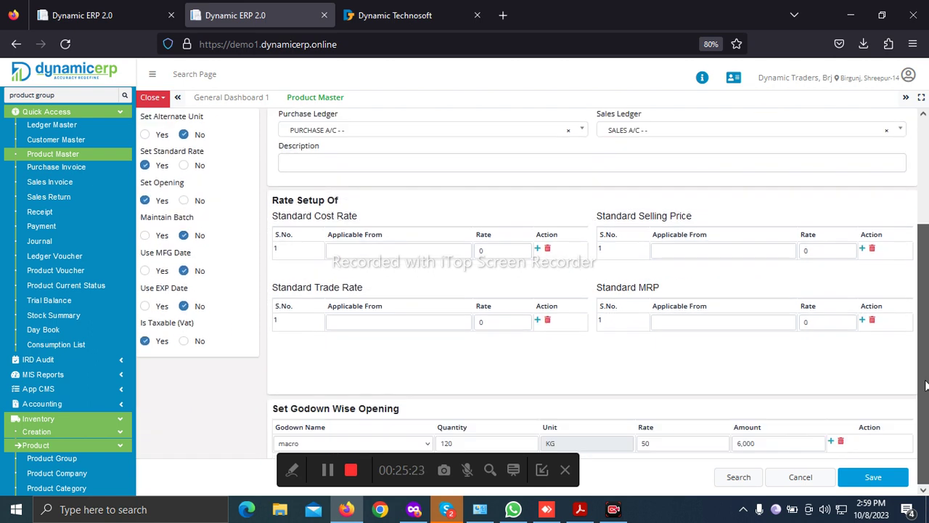
left_click_drag(487, 465, 442, 499)
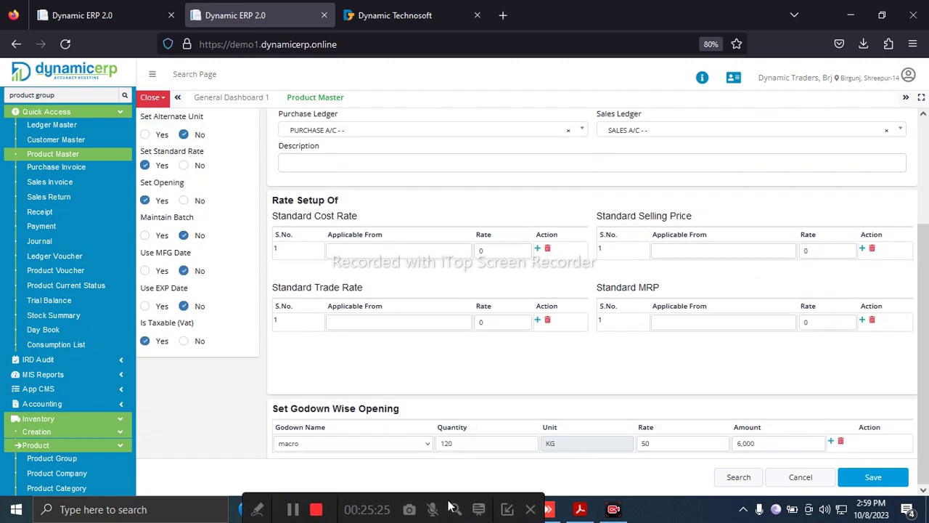
left_click(679, 445)
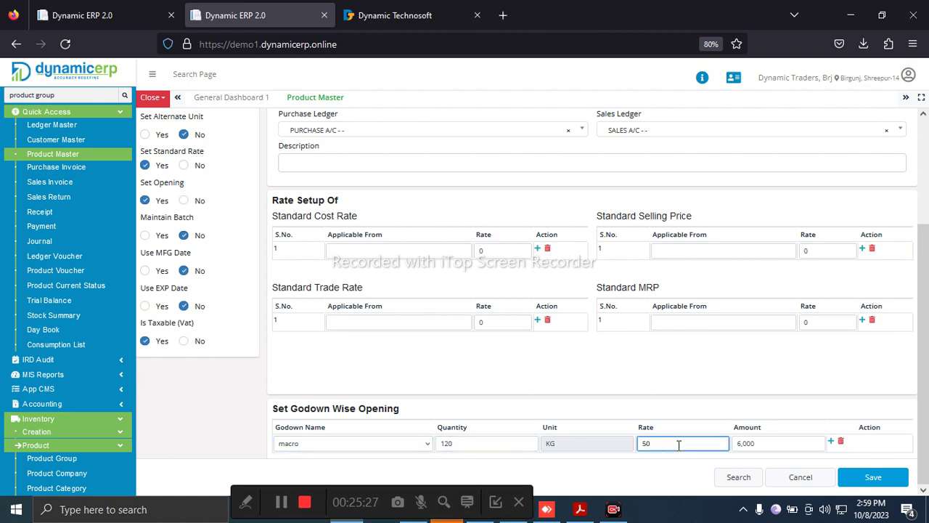
left_click(232, 282)
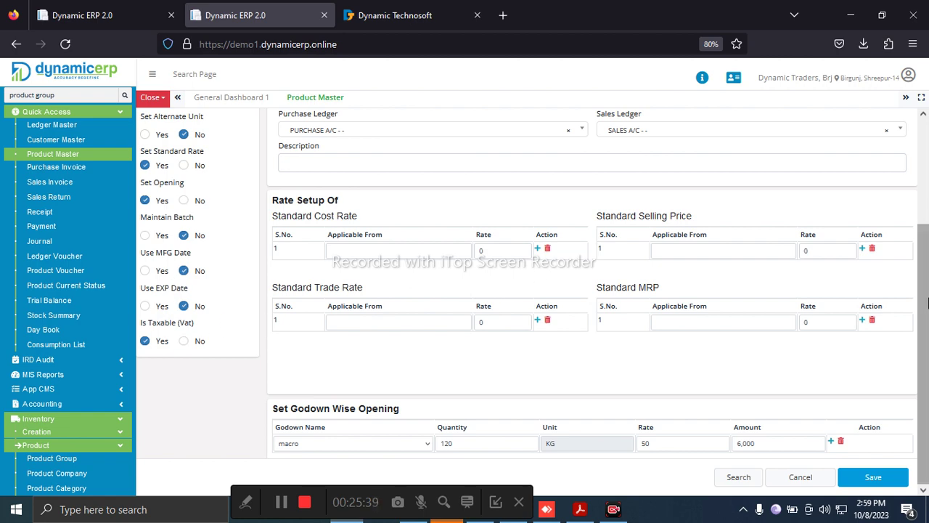
left_click_drag(928, 303, 927, 433)
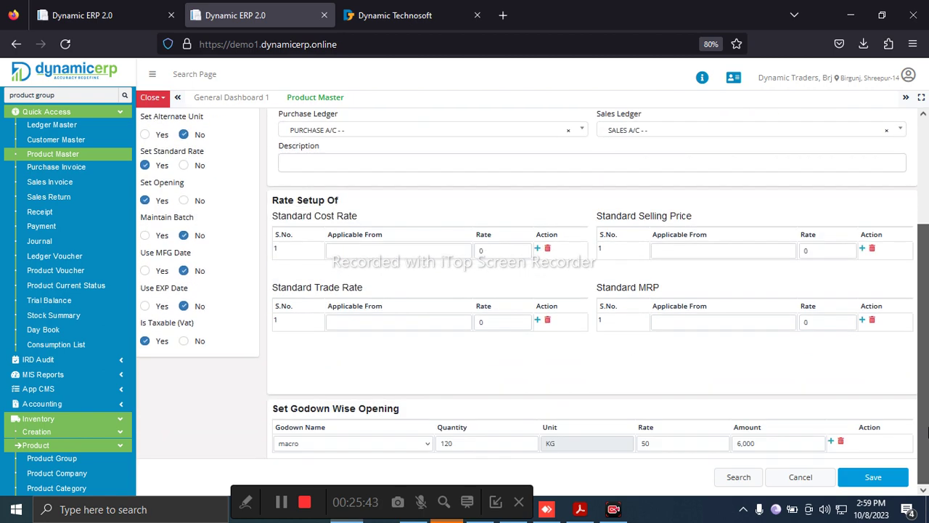
left_click_drag(923, 350, 928, 163)
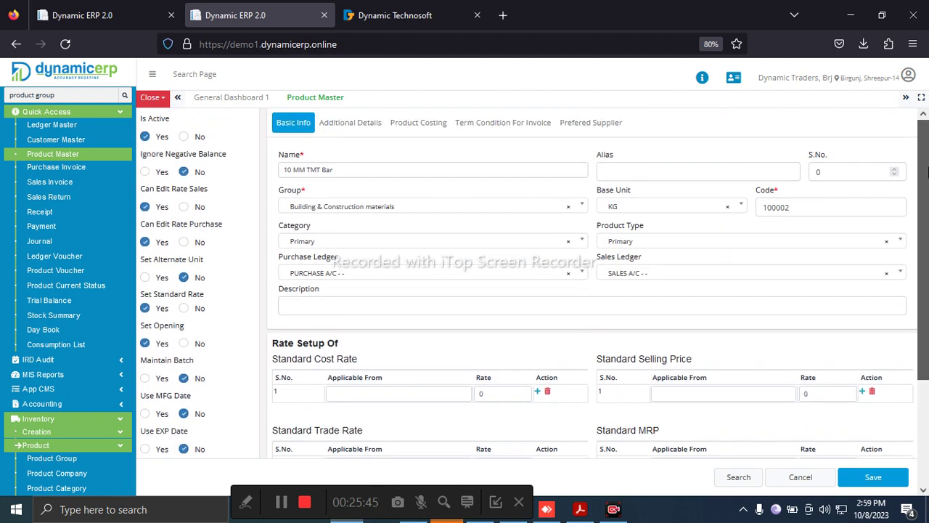
Save the 10 MM TMT Bar's changes and reopen the product search list to check its group
left_click(861, 481)
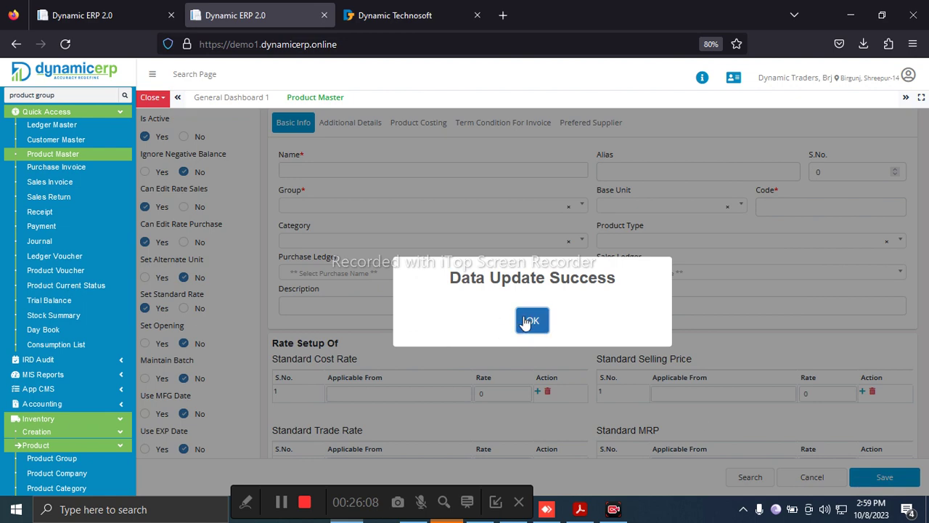
left_click(526, 324)
left_click(747, 477)
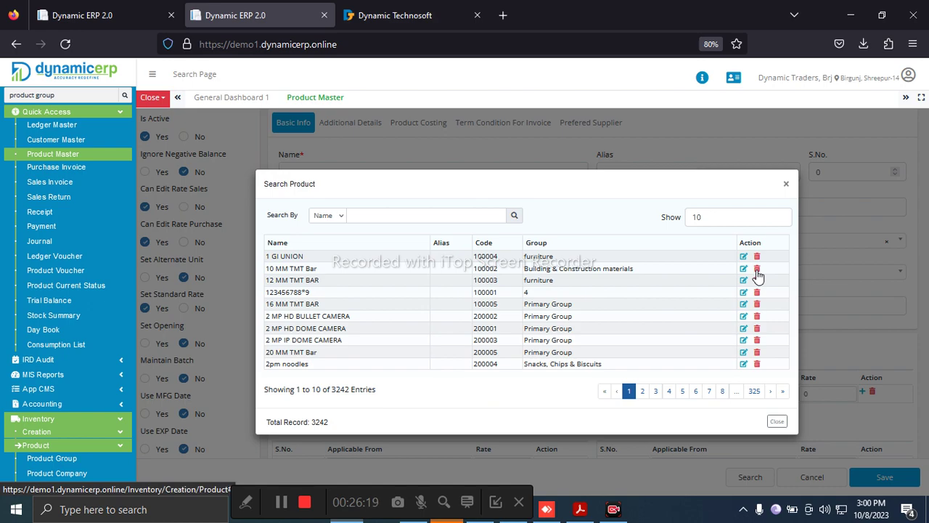
Switch to Adobe Acrobat to review the training syllabus, return to Firefox and close the product search list
left_click(541, 512)
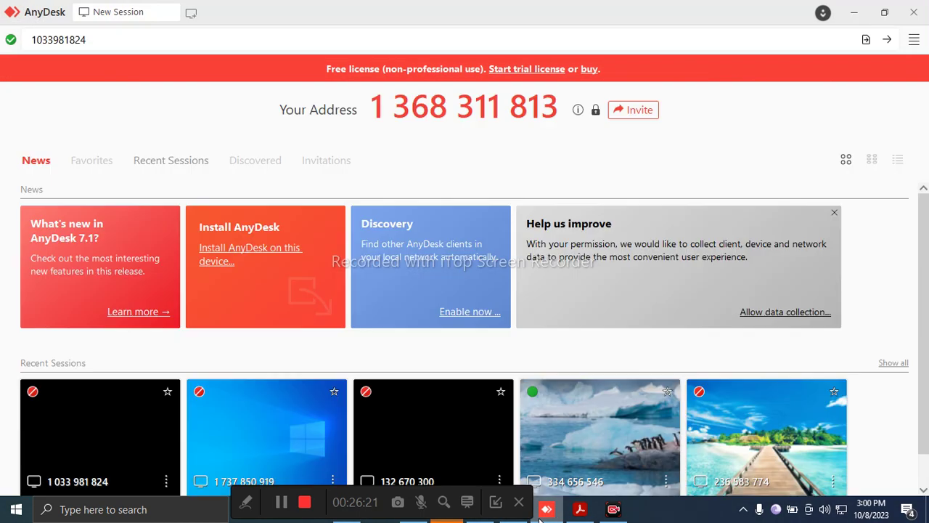
left_click(577, 514)
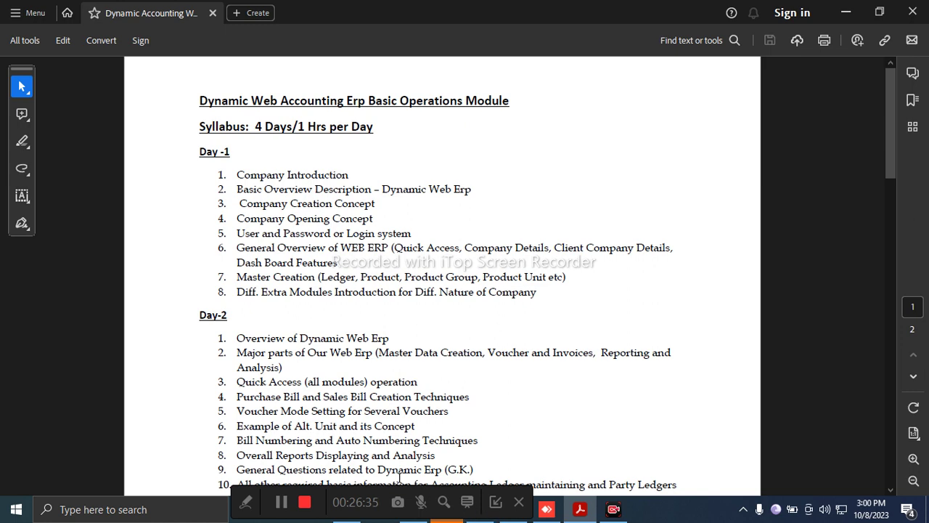
left_click_drag(400, 492, 778, 499)
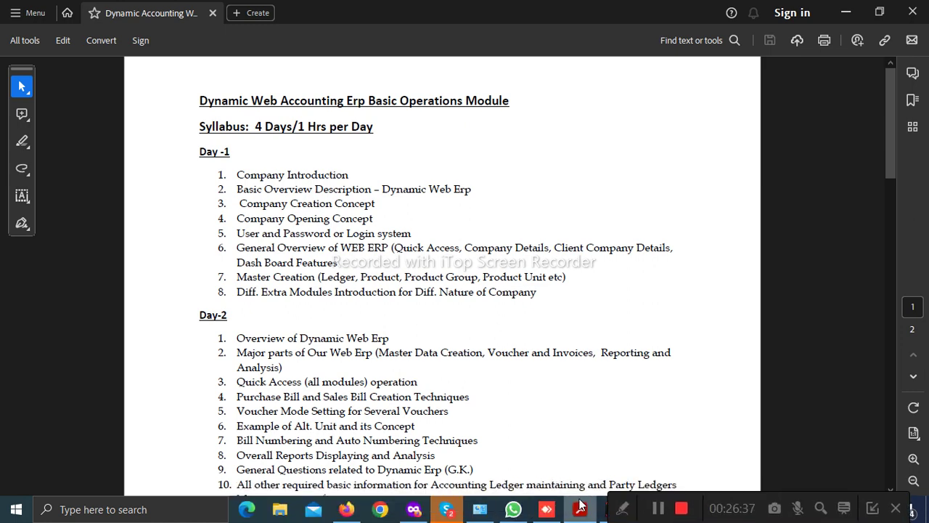
left_click(346, 508)
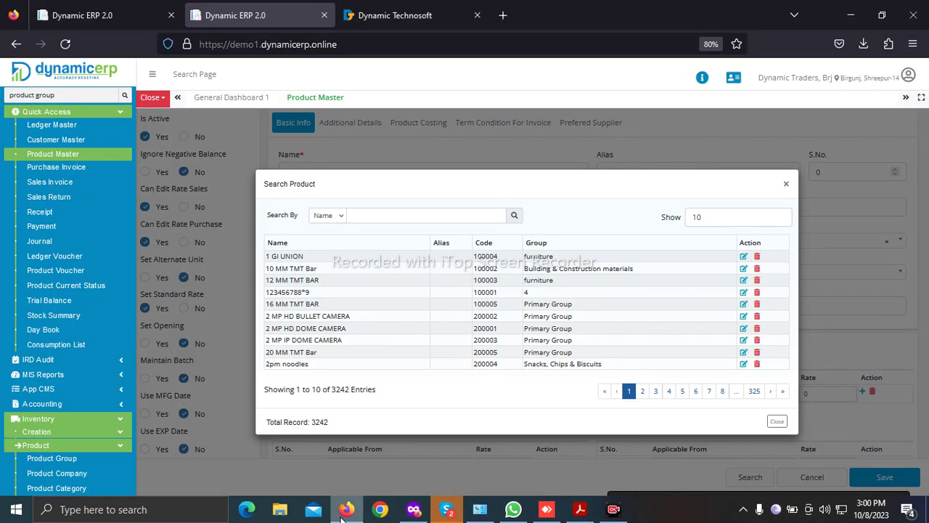
left_click(786, 184)
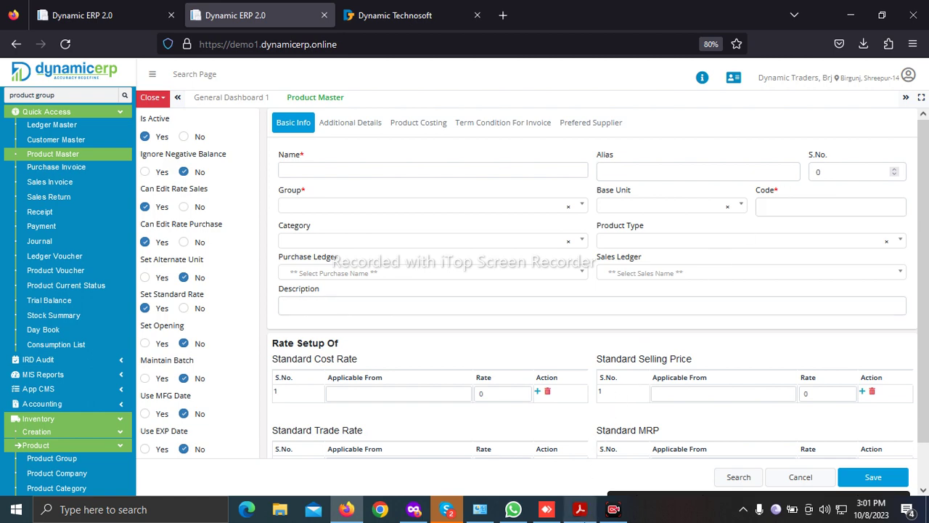
left_click(581, 510)
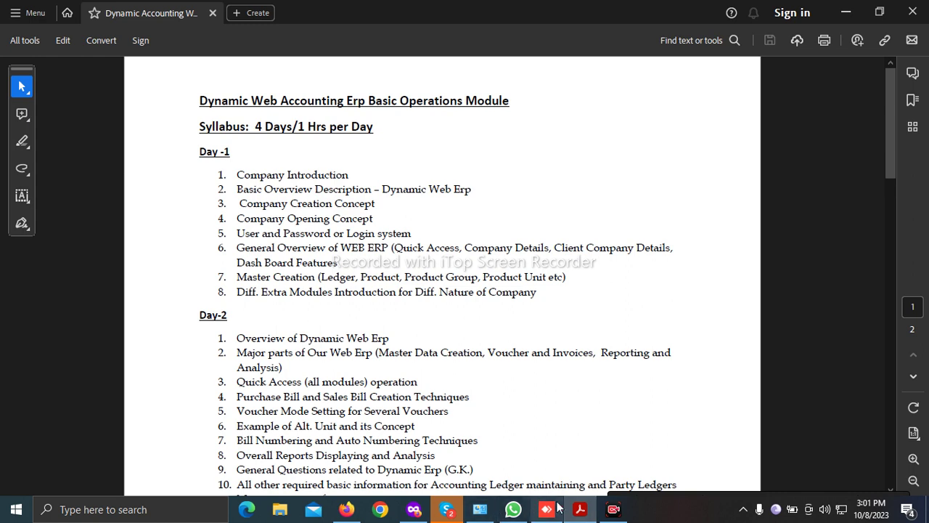
left_click(613, 518)
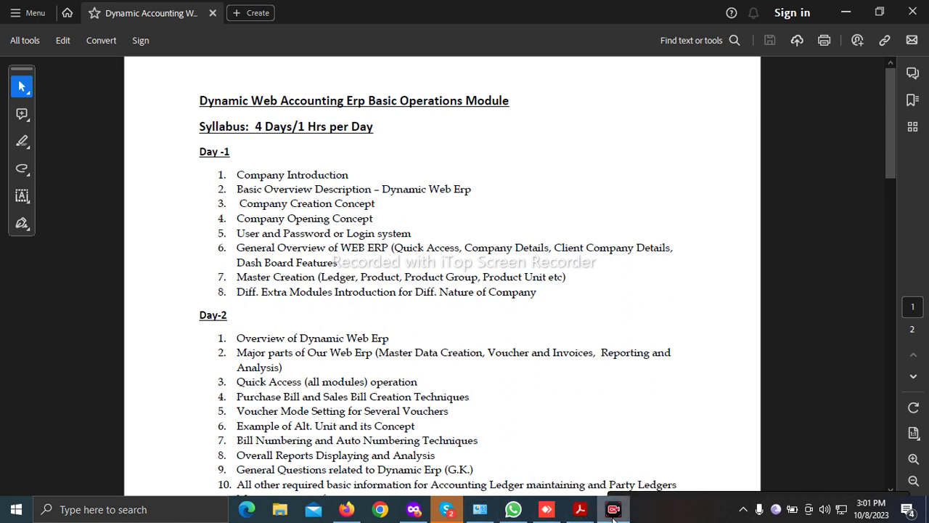
left_click(851, 14)
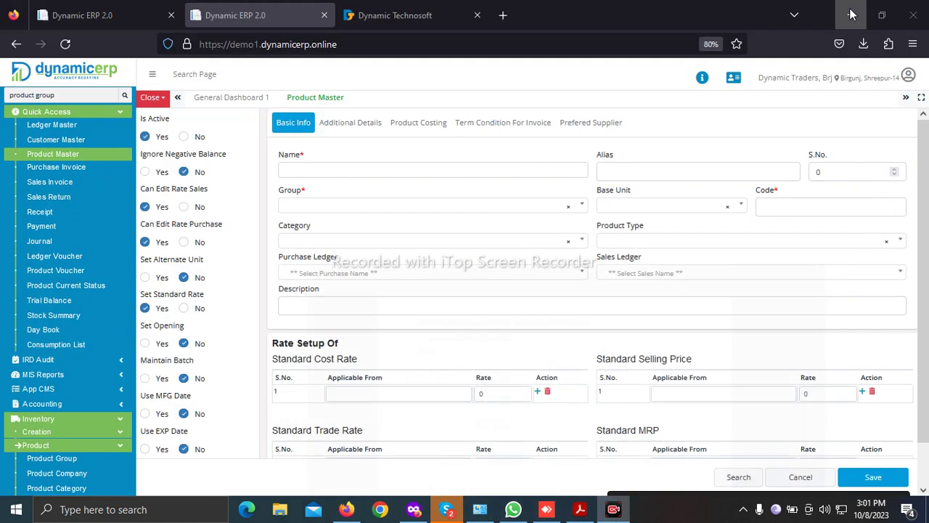
left_click(851, 13)
left_click(852, 13)
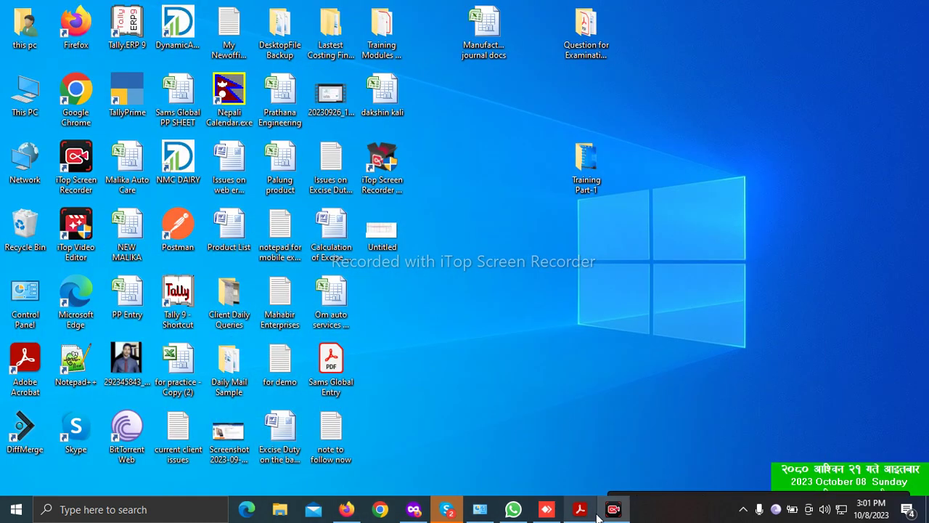
mouse_move(585, 516)
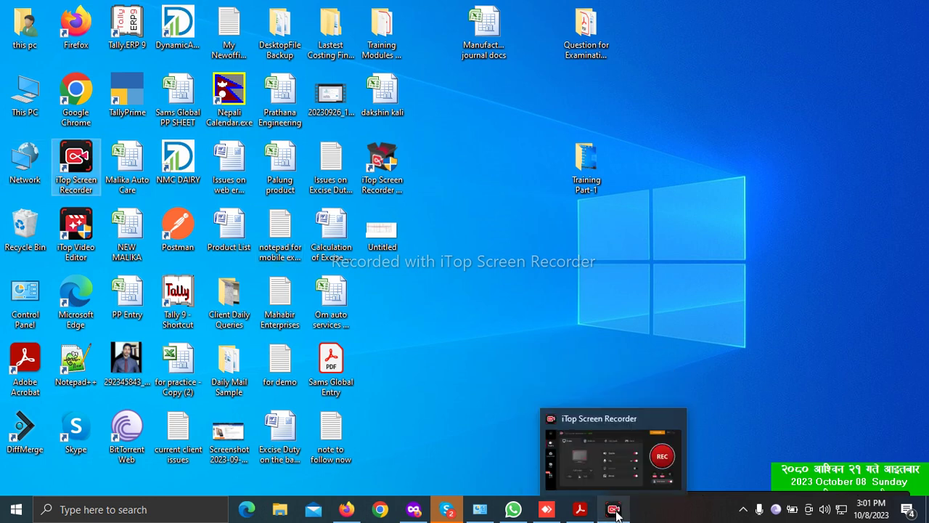
left_click(659, 460)
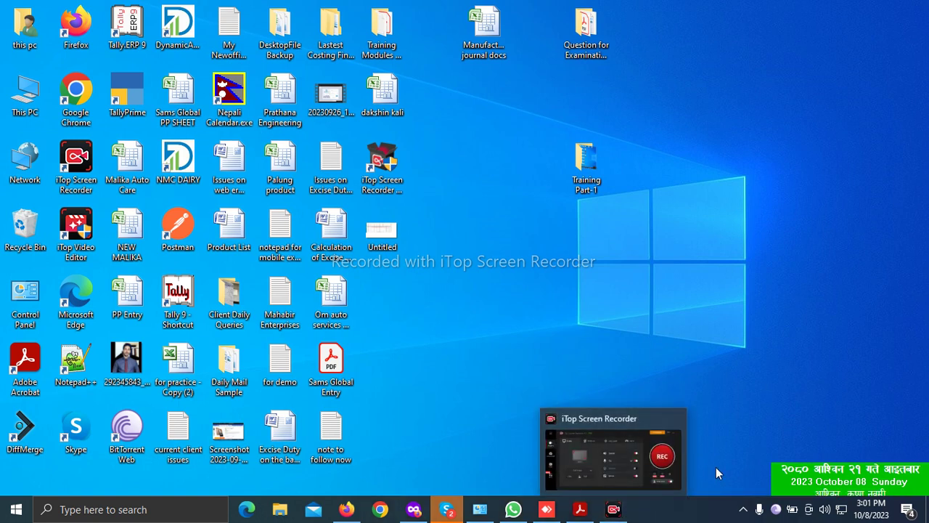
left_click(589, 443)
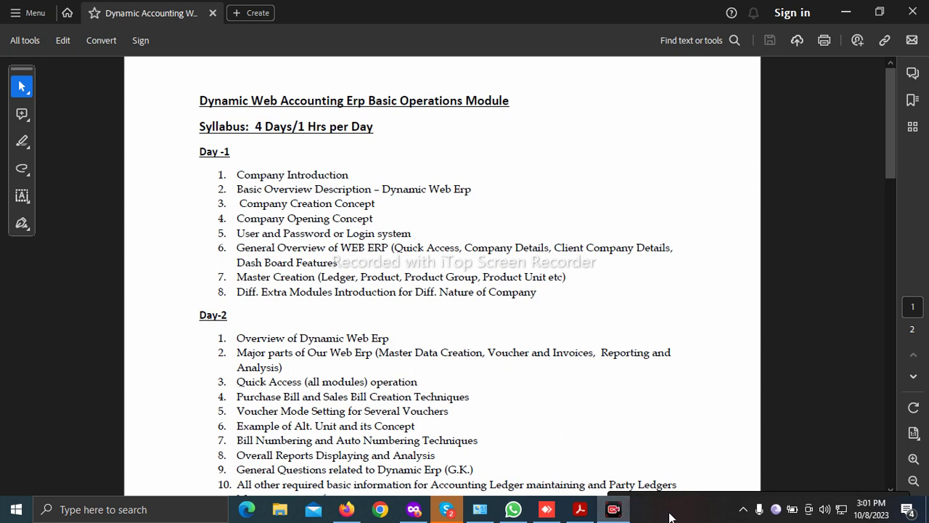
mouse_move(662, 463)
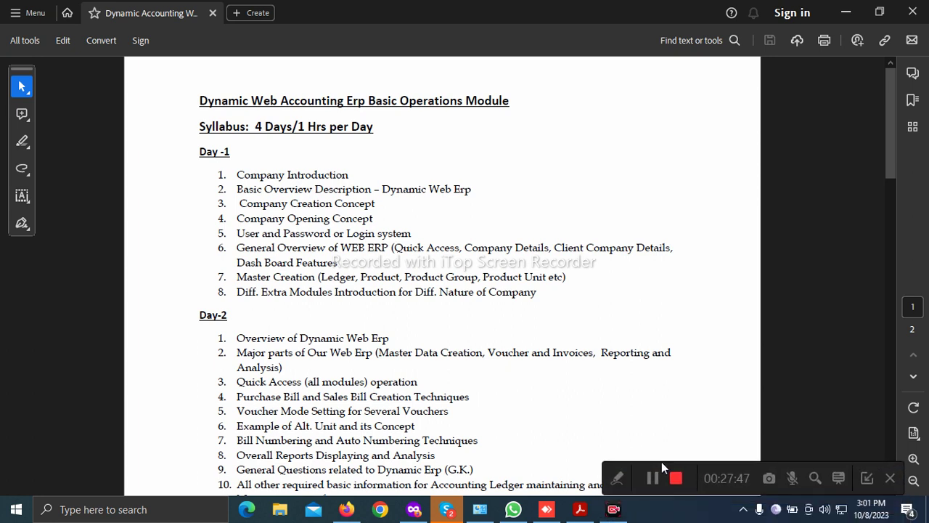